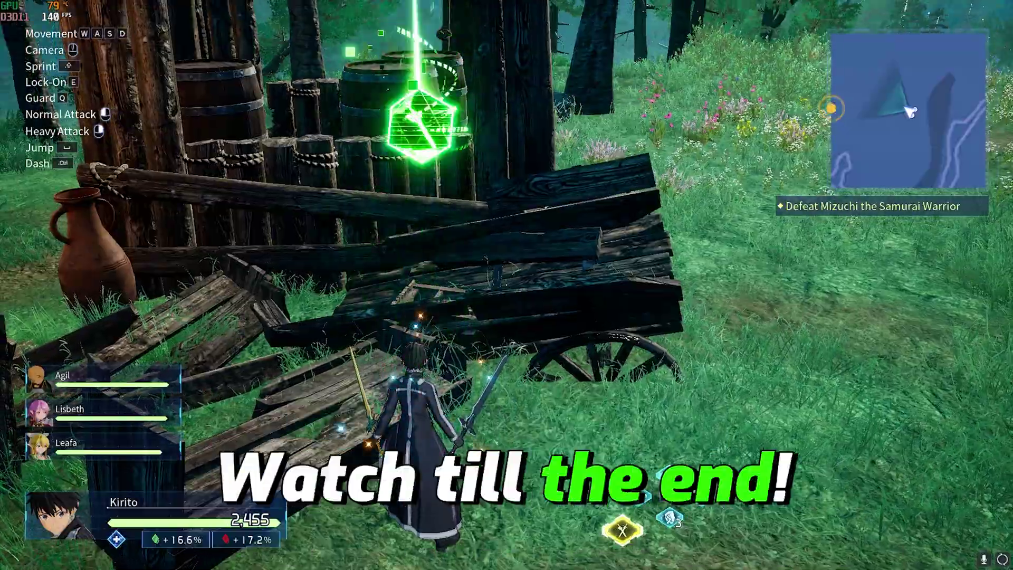
# Run Kirito forward away from the broken cart into the open grassy field.
pyautogui.press('w')
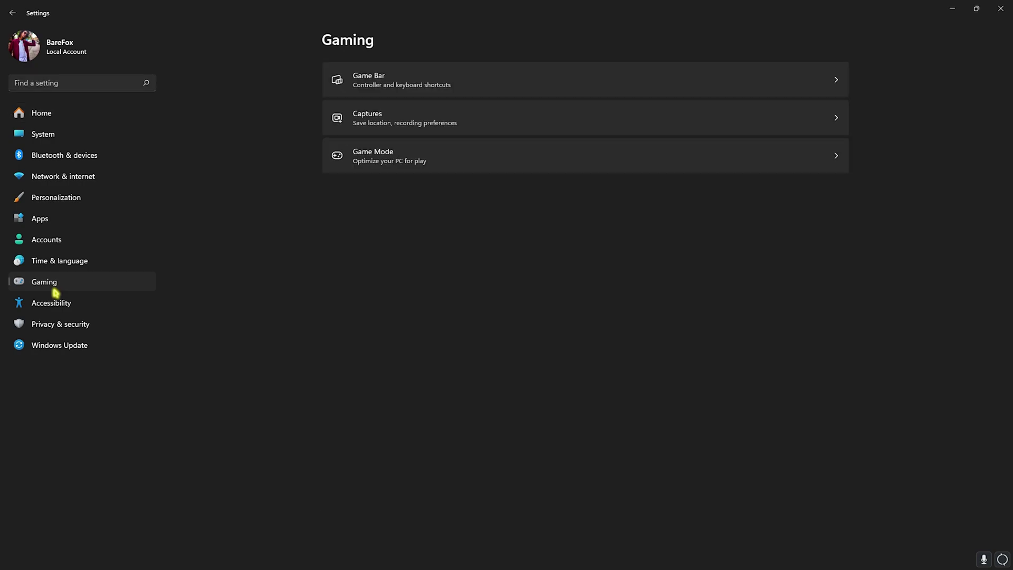
# Review the Game Bar, Game Mode and default graphics settings, then return to the per-app Graphics list.
pyautogui.click(444, 87)
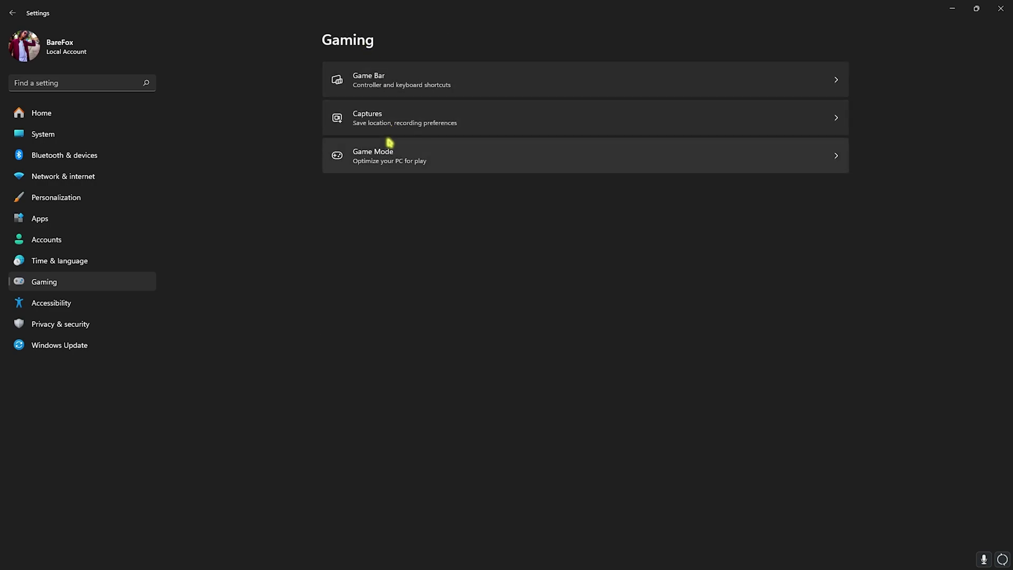
pyautogui.click(389, 147)
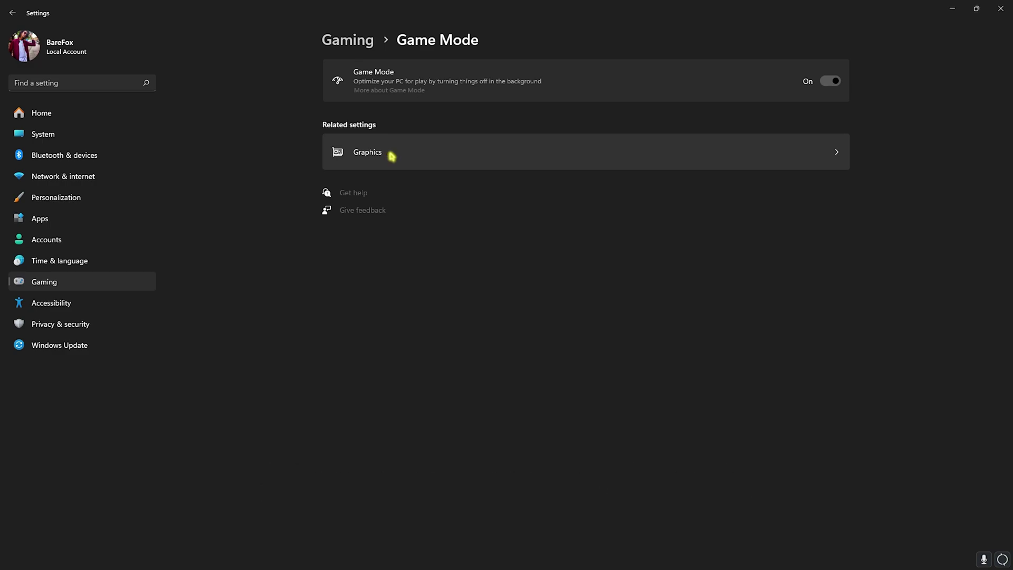
pyautogui.click(424, 157)
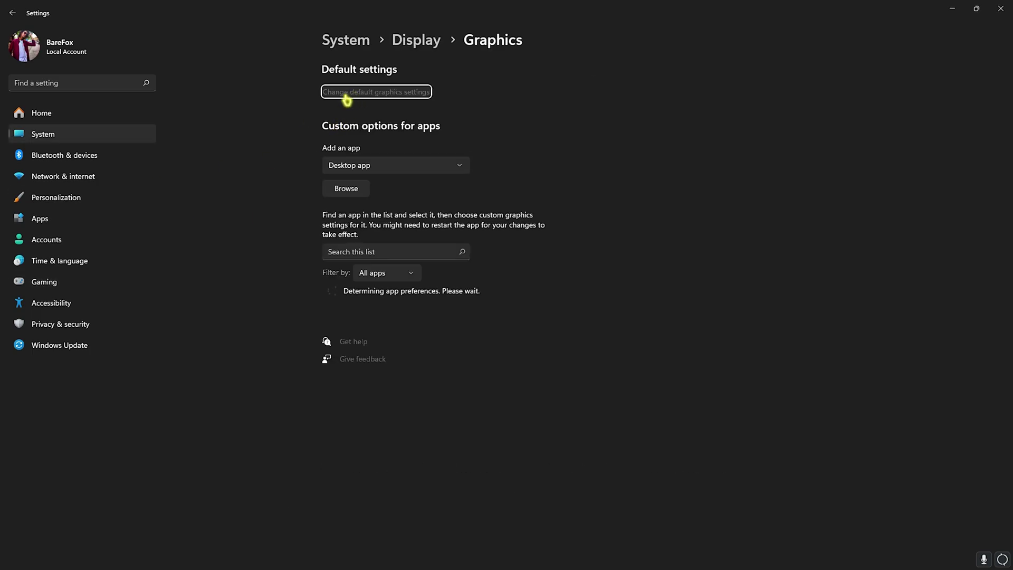
pyautogui.click(346, 94)
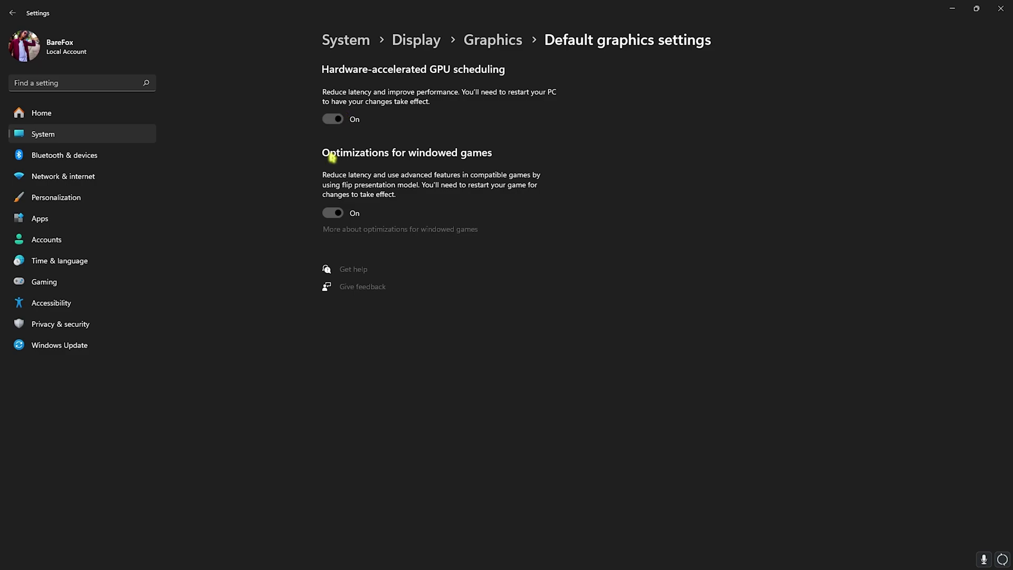
pyautogui.click(504, 39)
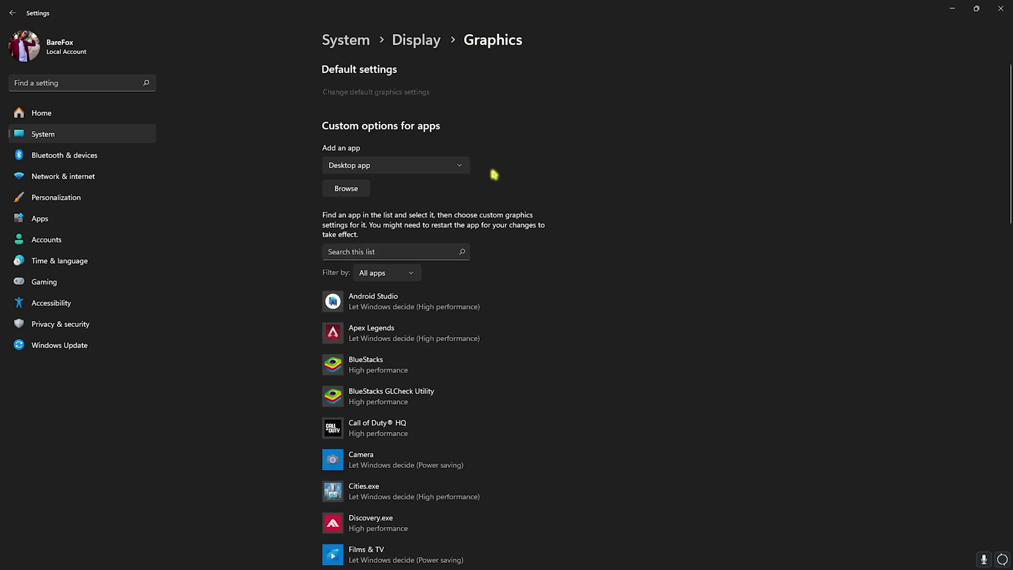
# Add SAOFD.exe from SAOFD\Binaries\Win64 to the per-app graphics list.
pyautogui.click(346, 190)
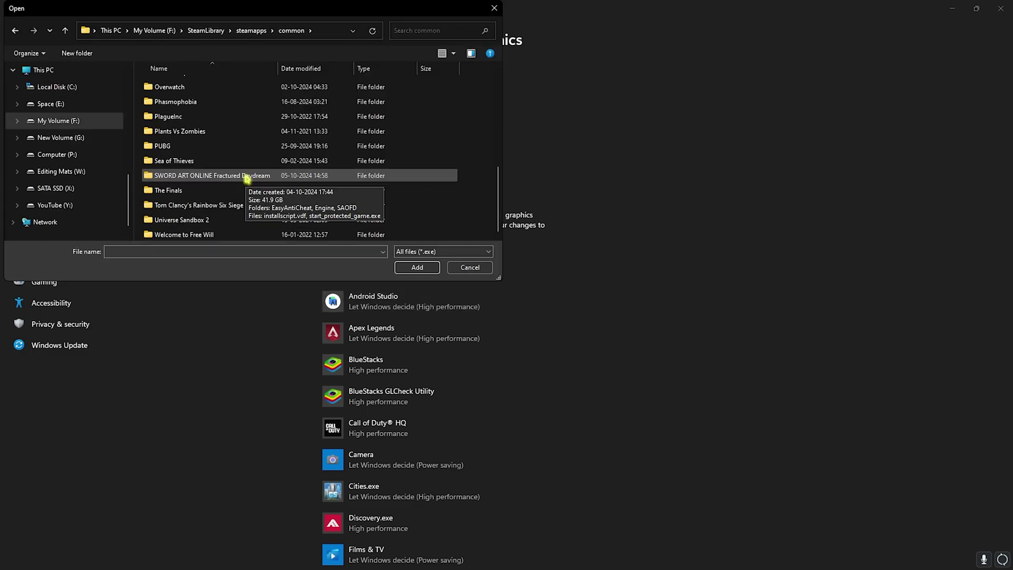
pyautogui.click(246, 179)
pyautogui.doubleClick(246, 179)
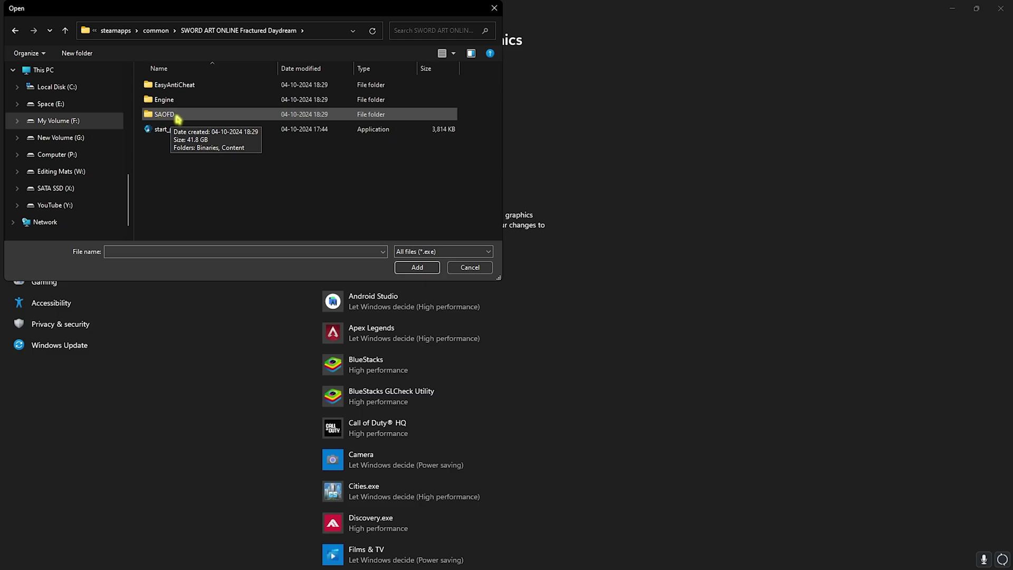
pyautogui.doubleClick(178, 117)
pyautogui.doubleClick(171, 90)
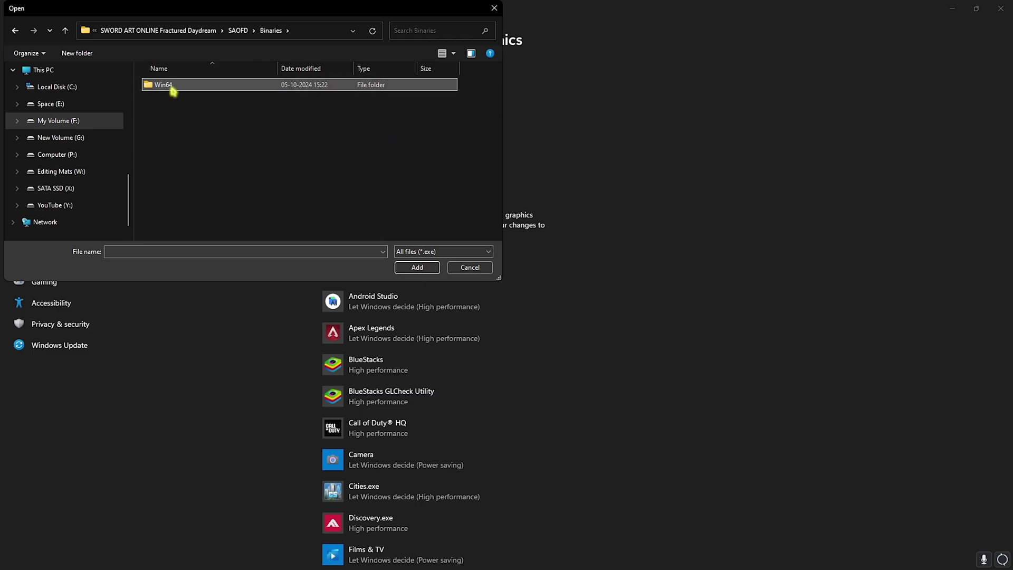
pyautogui.doubleClick(169, 87)
pyautogui.click(164, 102)
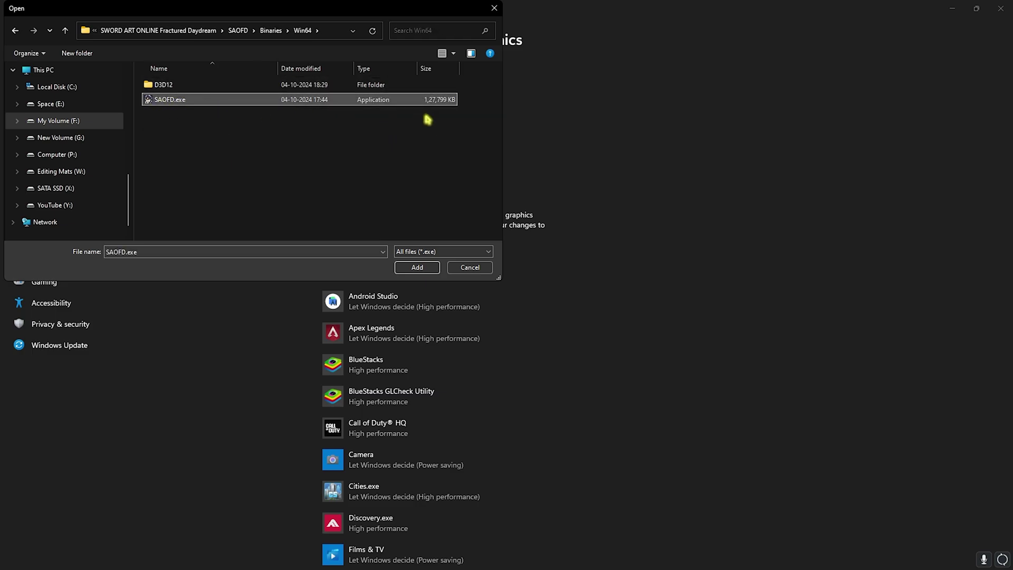
pyautogui.click(416, 267)
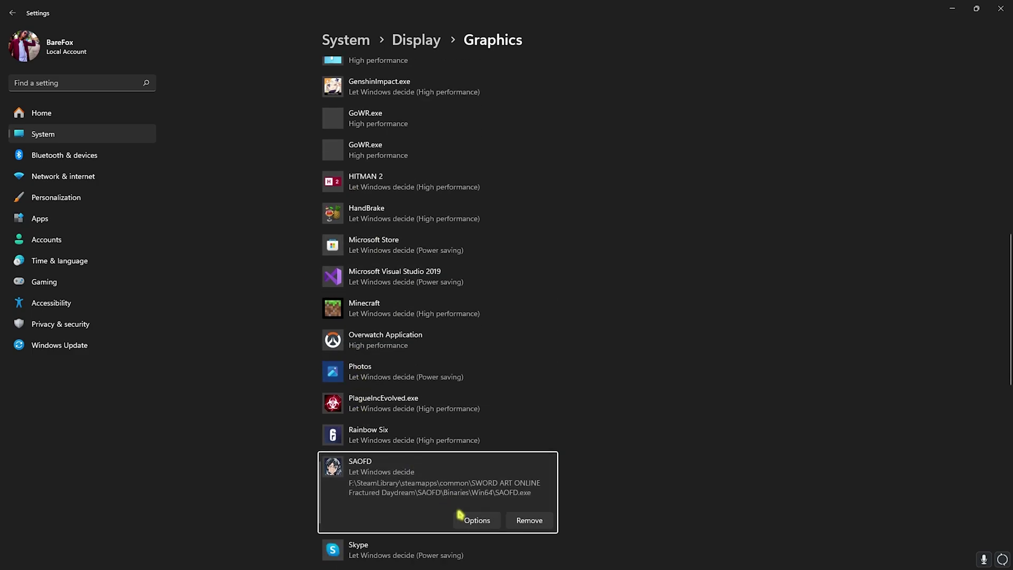
# Set SAOFD.exe's graphics preference to High performance and save it.
pyautogui.click(462, 517)
pyautogui.click(416, 272)
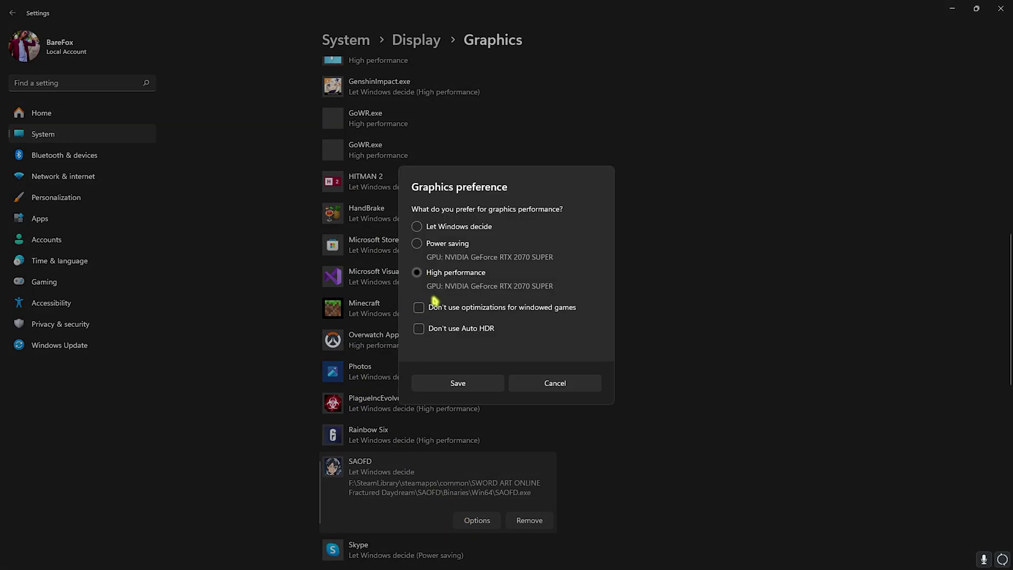
pyautogui.click(458, 383)
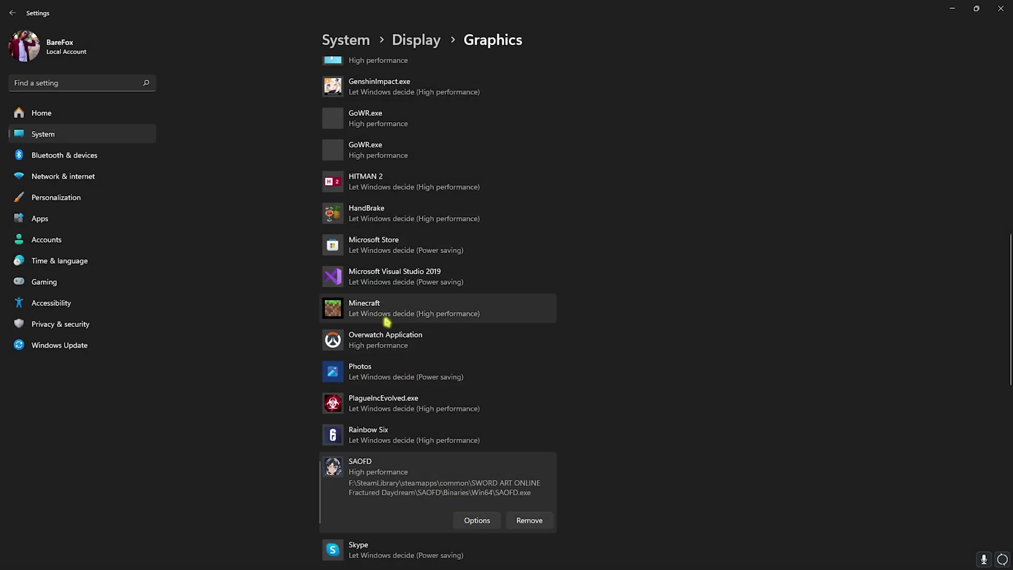
# Close Settings and go to the game's SAOFD\Binaries\Win64 folder in File Explorer, selecting SAOFD.exe.
pyautogui.click(1002, 9)
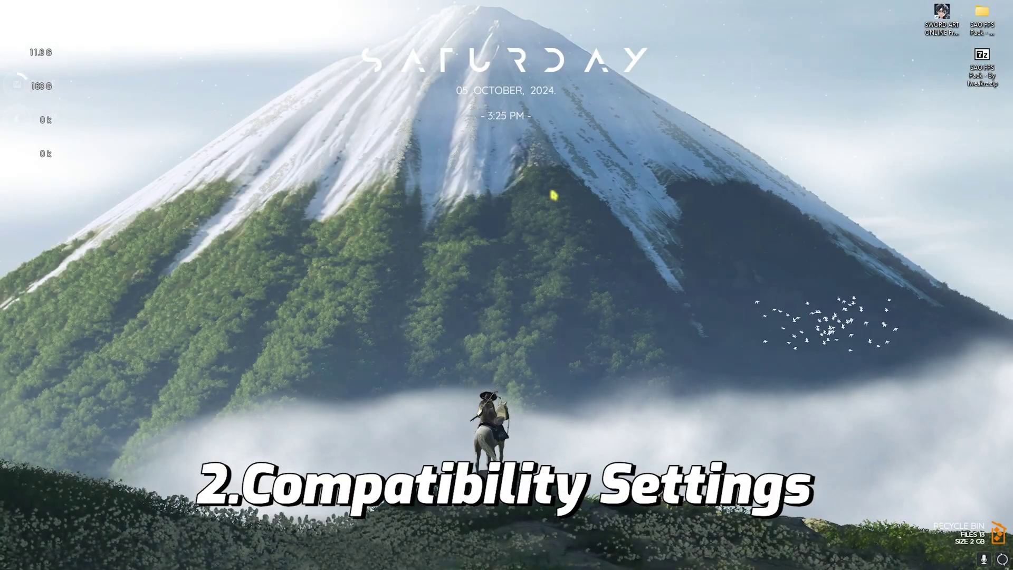
pyautogui.moveTo(482, 567)
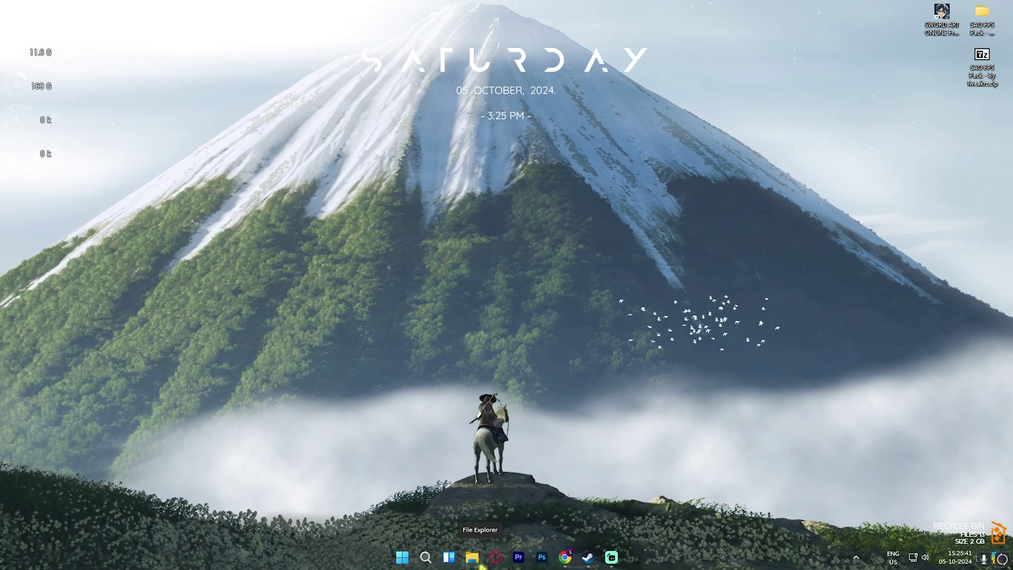
pyautogui.click(480, 563)
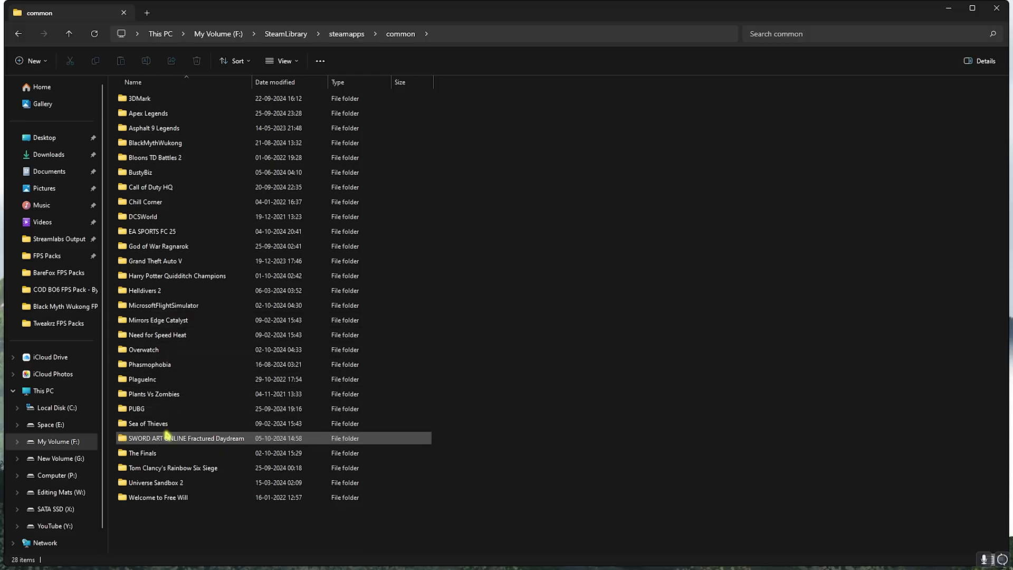
pyautogui.doubleClick(166, 437)
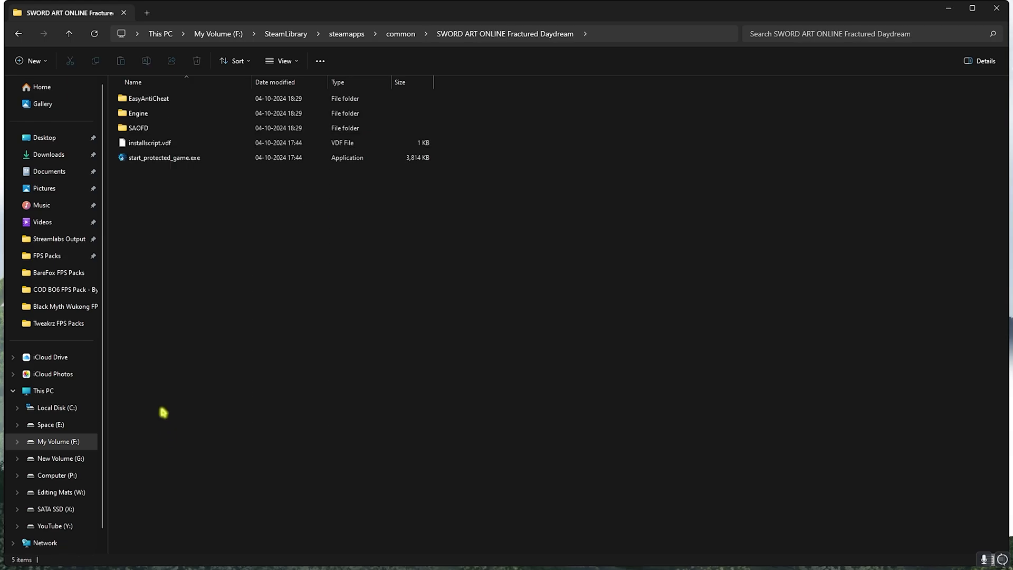
pyautogui.doubleClick(150, 132)
pyautogui.doubleClick(143, 103)
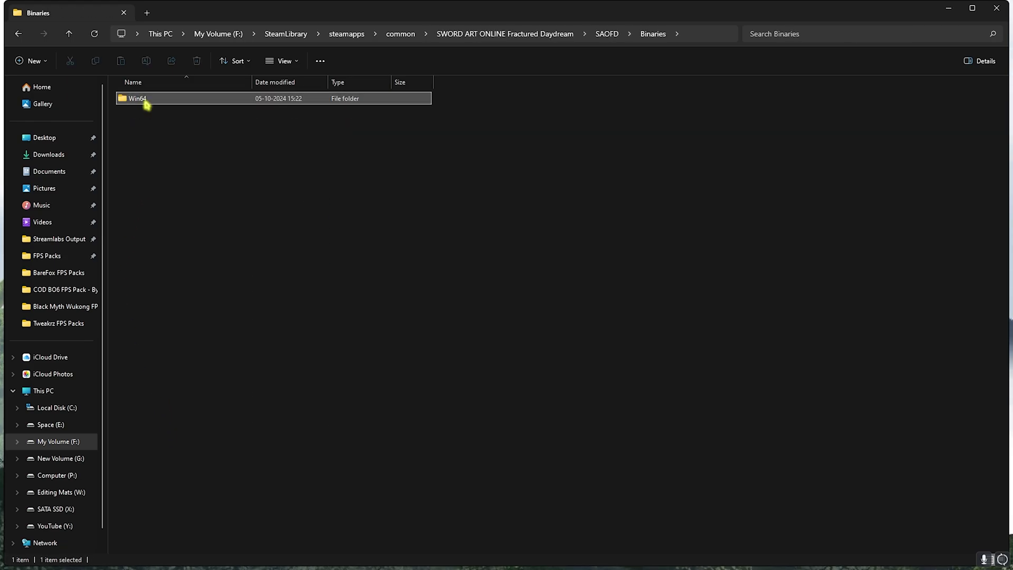
pyautogui.doubleClick(145, 102)
pyautogui.click(160, 248)
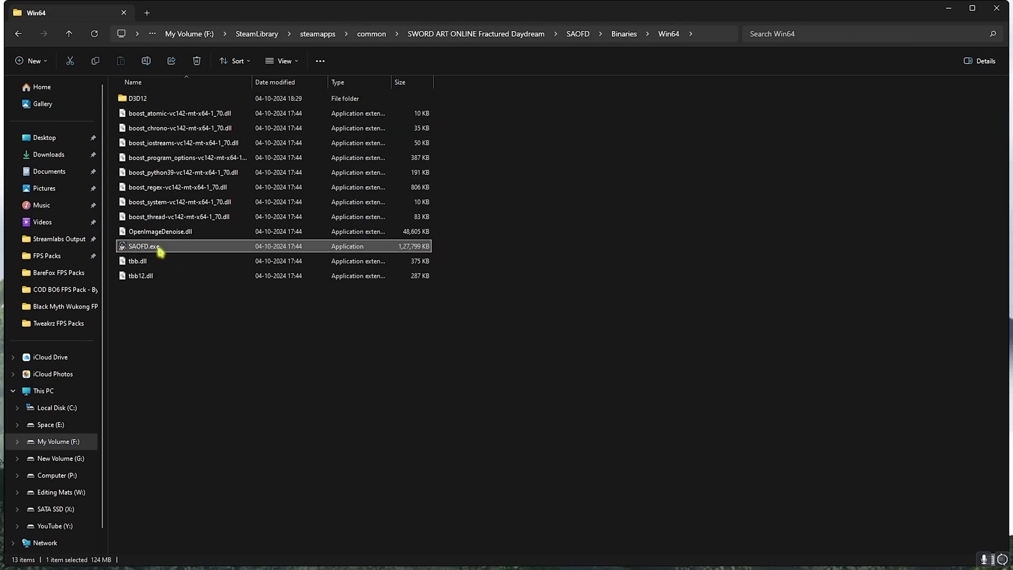
# Enable the high DPI scaling override in SAOFD.exe's Compatibility properties and apply it.
pyautogui.rightClick(204, 248)
pyautogui.click(246, 396)
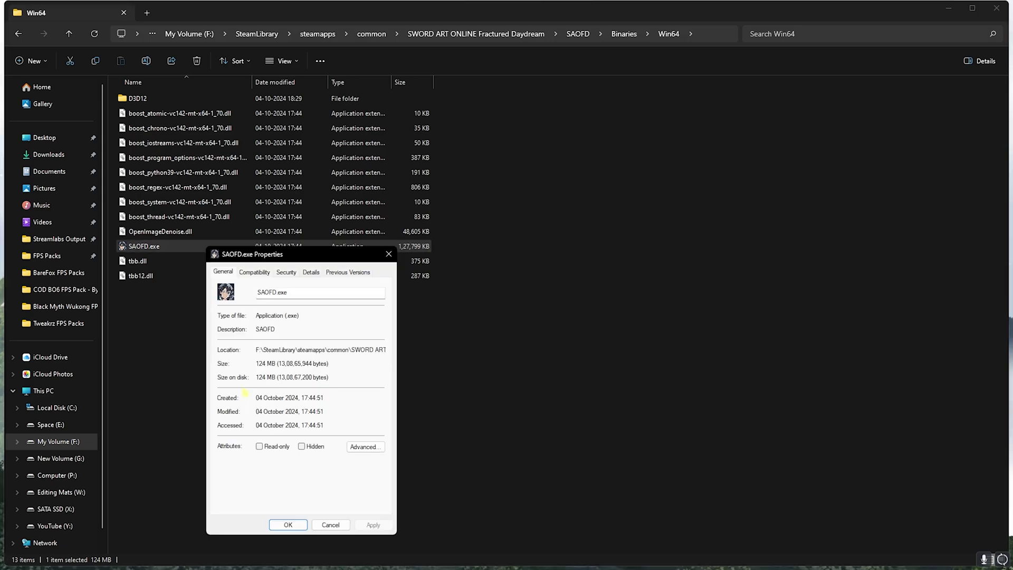
pyautogui.click(268, 272)
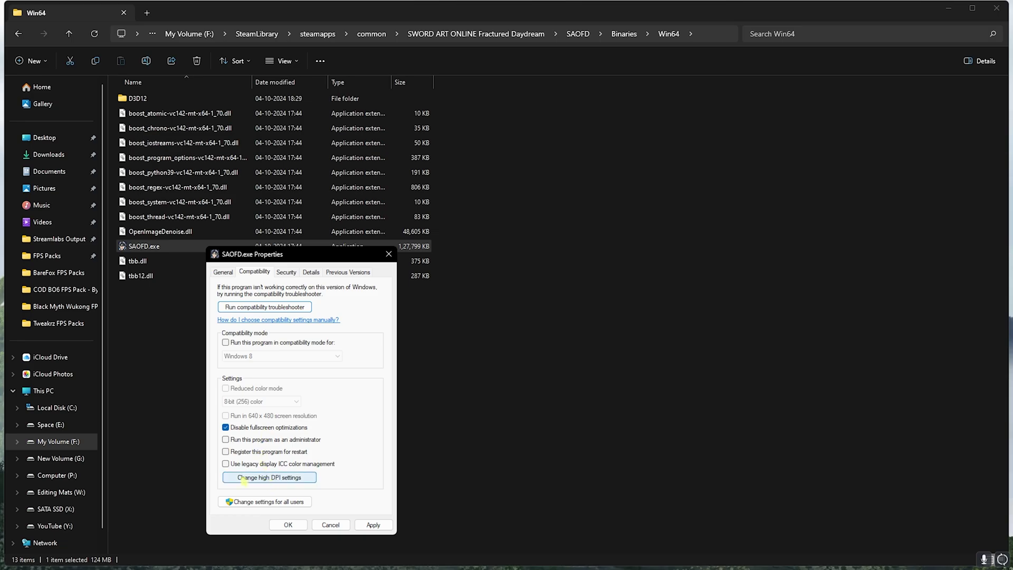
pyautogui.click(251, 478)
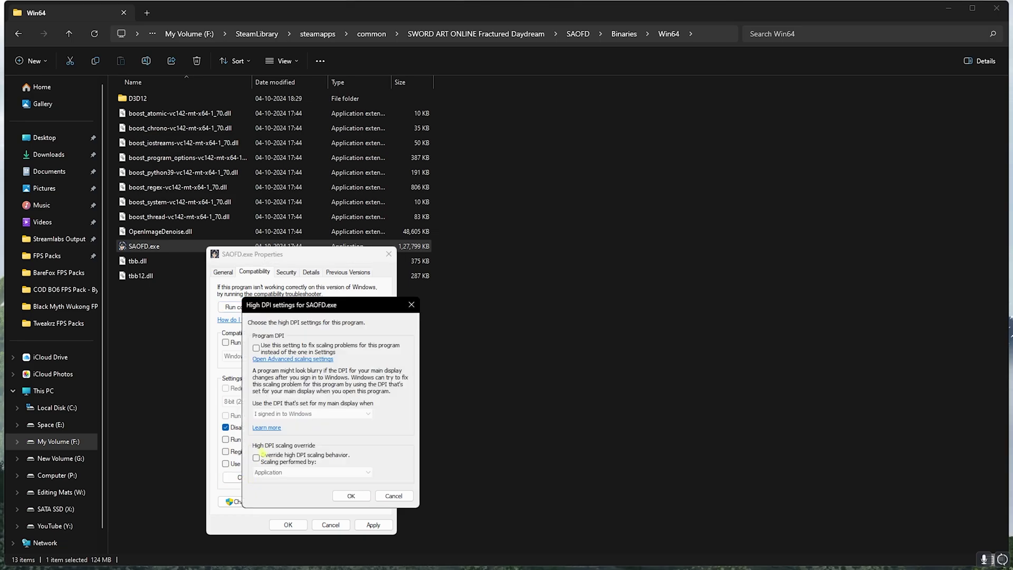
pyautogui.click(289, 463)
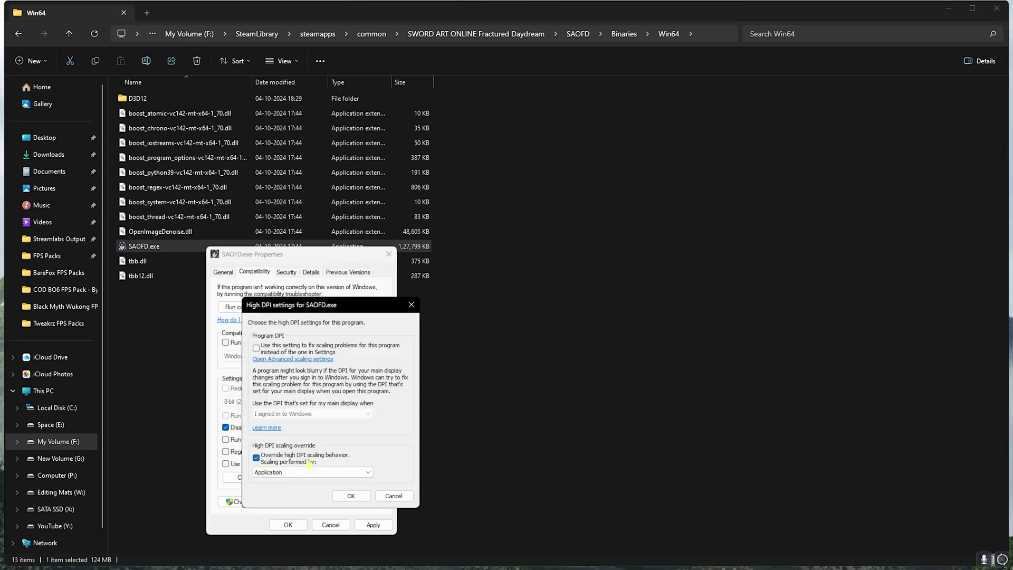
pyautogui.click(361, 496)
pyautogui.click(369, 525)
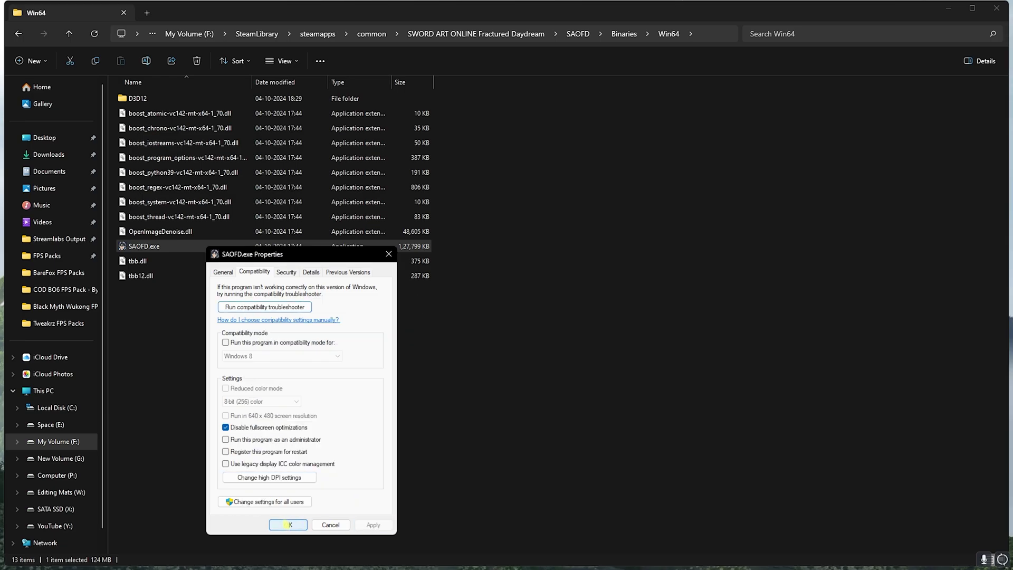
pyautogui.click(287, 525)
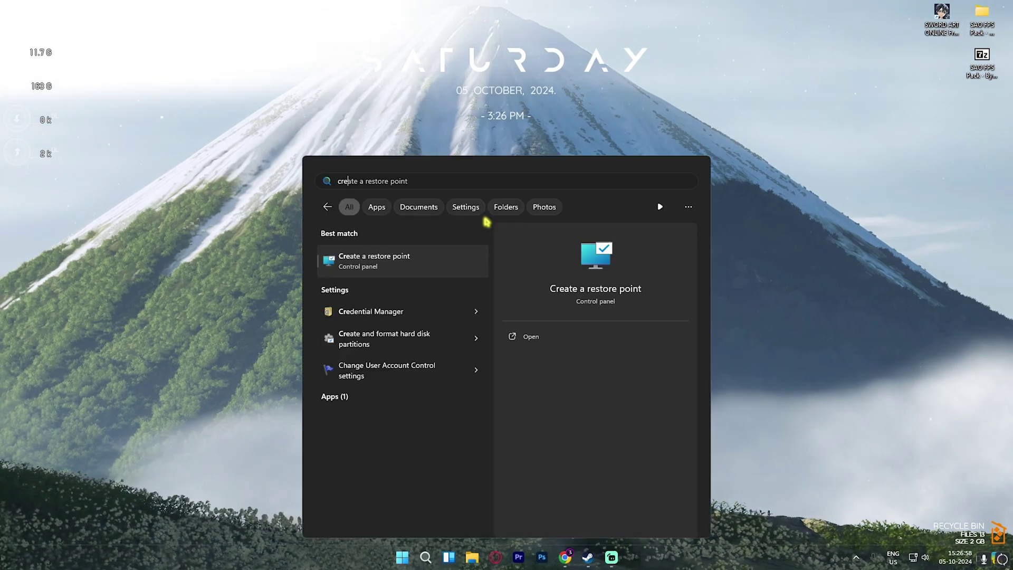
# Create a restore point named 'SAO' for Local Disk (C:), then close System Properties.
pyautogui.press('Return')
pyautogui.scroll(-2, 231, 373)
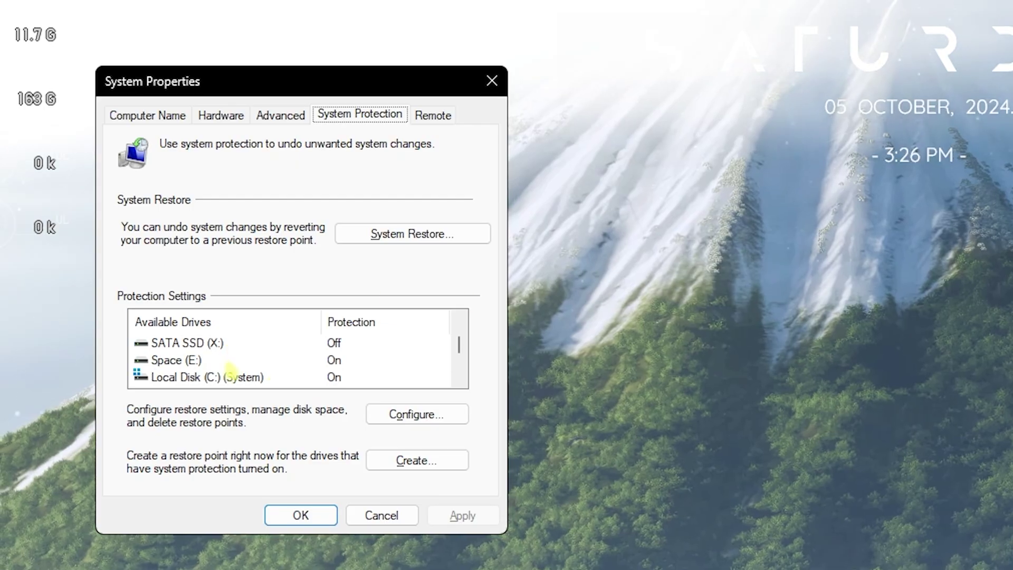
pyautogui.click(231, 376)
pyautogui.click(432, 467)
pyautogui.write('SAO')
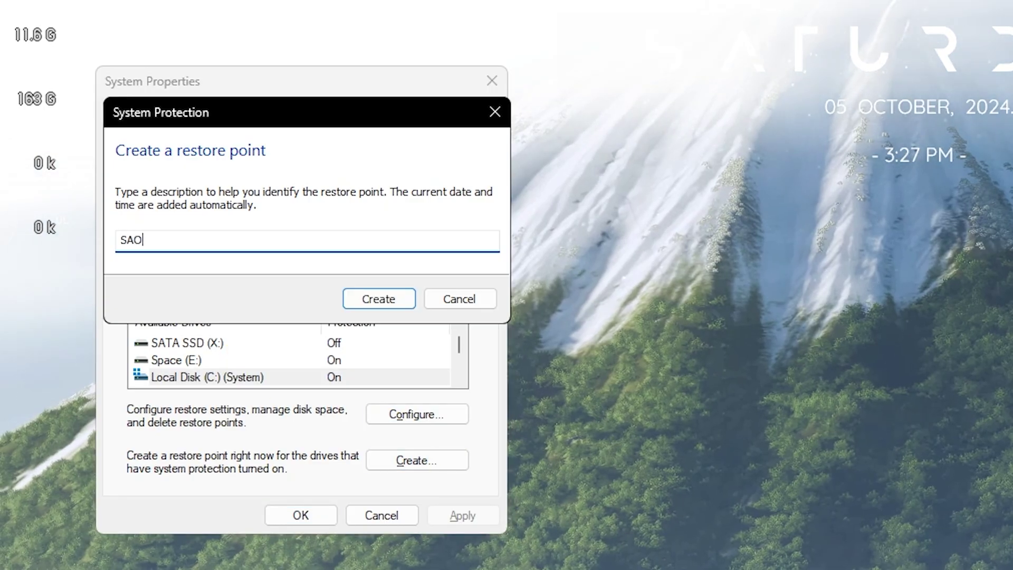
pyautogui.press('Return')
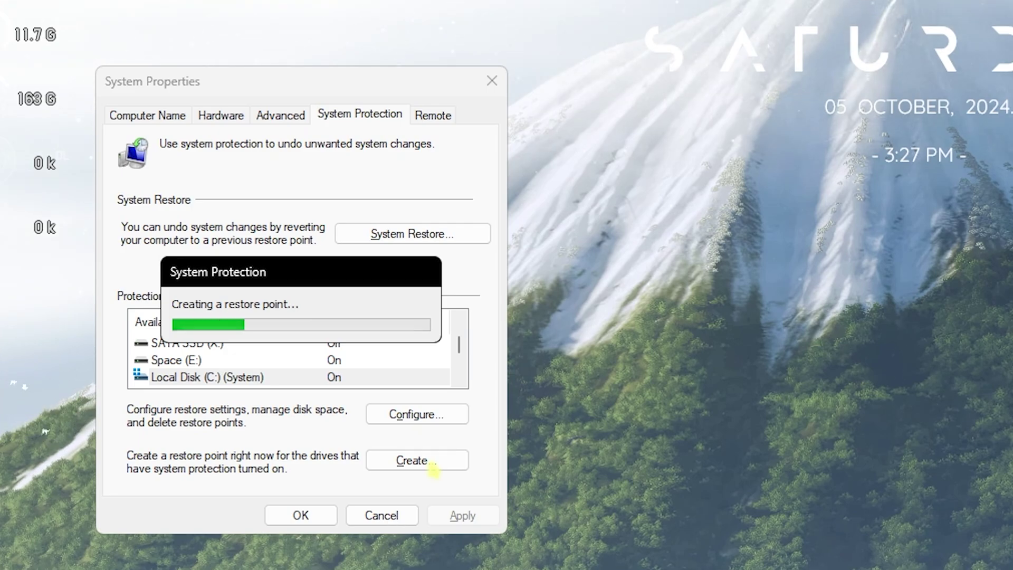
pyautogui.click(425, 314)
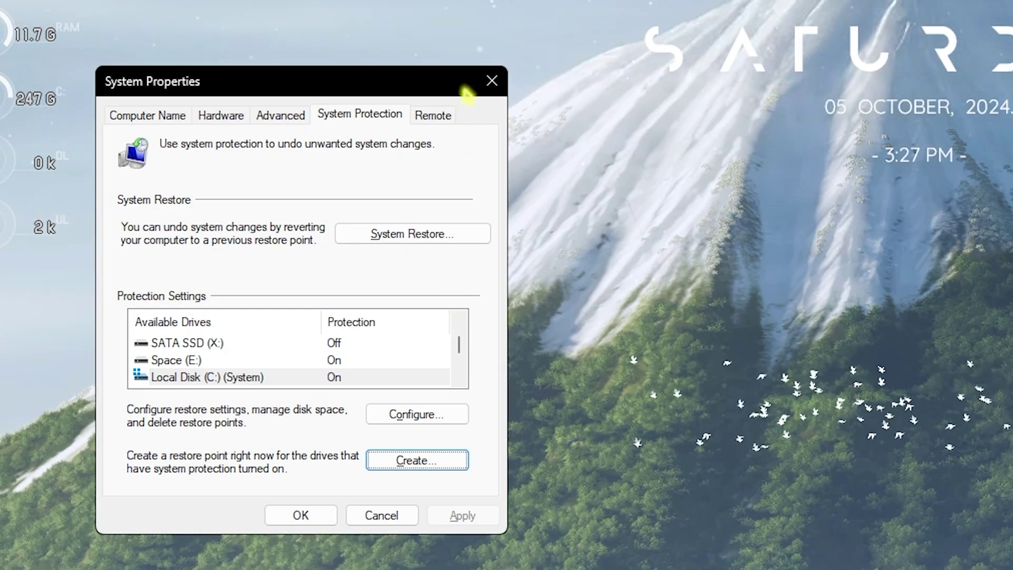
pyautogui.click(491, 82)
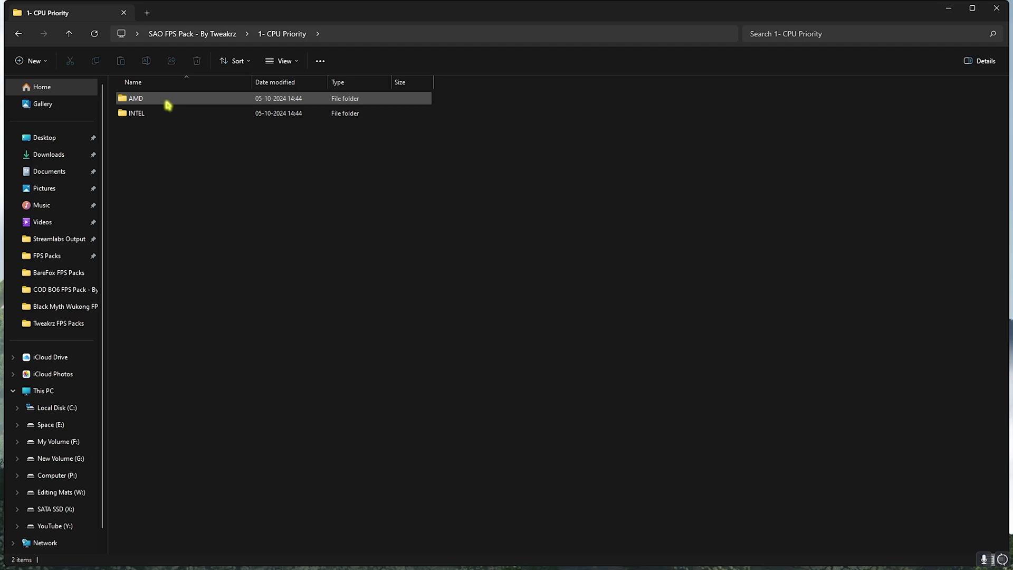
# Browse the AMD and INTEL tweaks in the 1- CPU Priority folder.
pyautogui.doubleClick(168, 105)
pyautogui.click(281, 35)
pyautogui.click(160, 113)
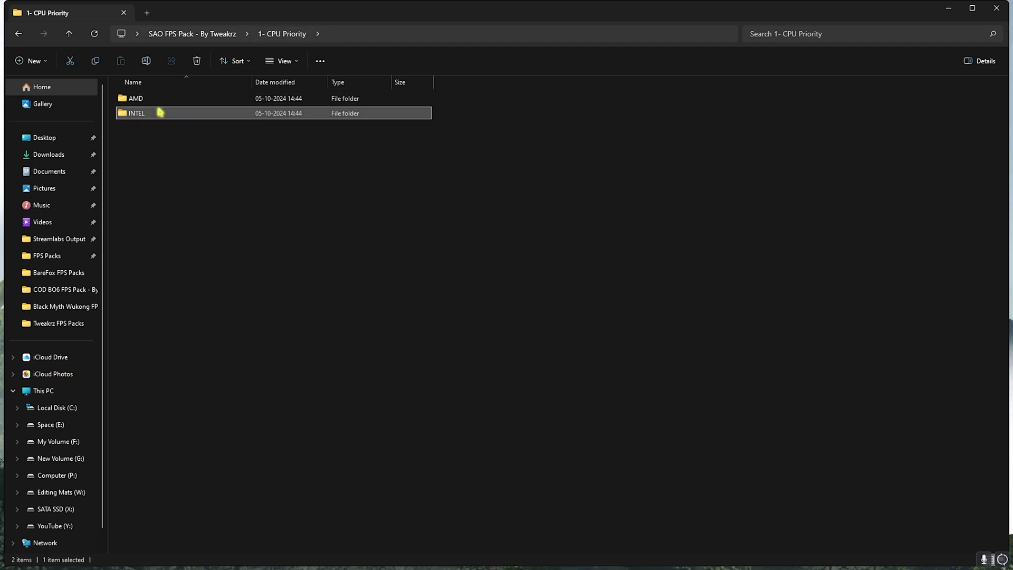
pyautogui.doubleClick(161, 112)
pyautogui.click(282, 34)
pyautogui.doubleClick(155, 103)
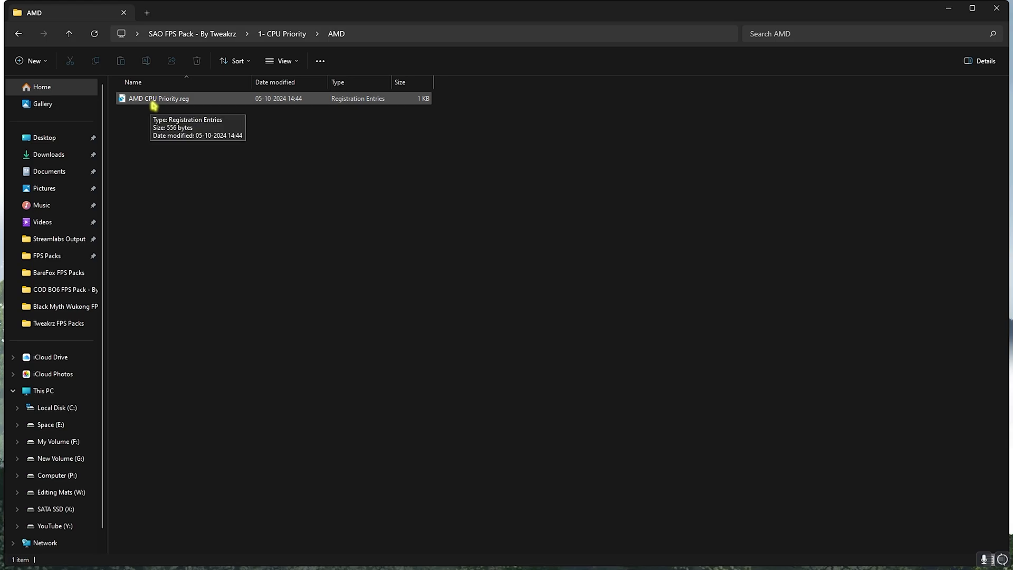
pyautogui.click(274, 34)
pyautogui.doubleClick(170, 113)
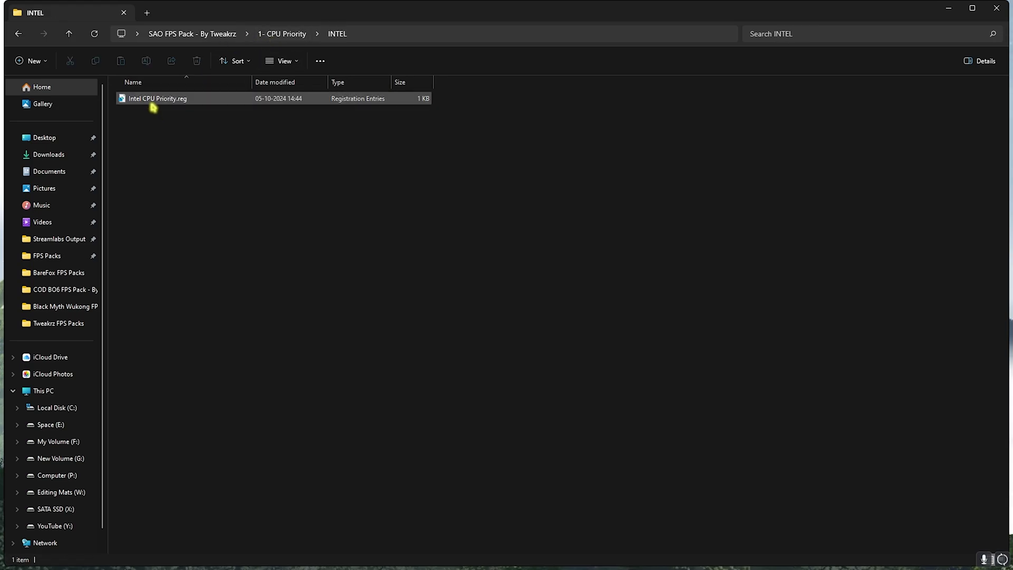
pyautogui.click(209, 35)
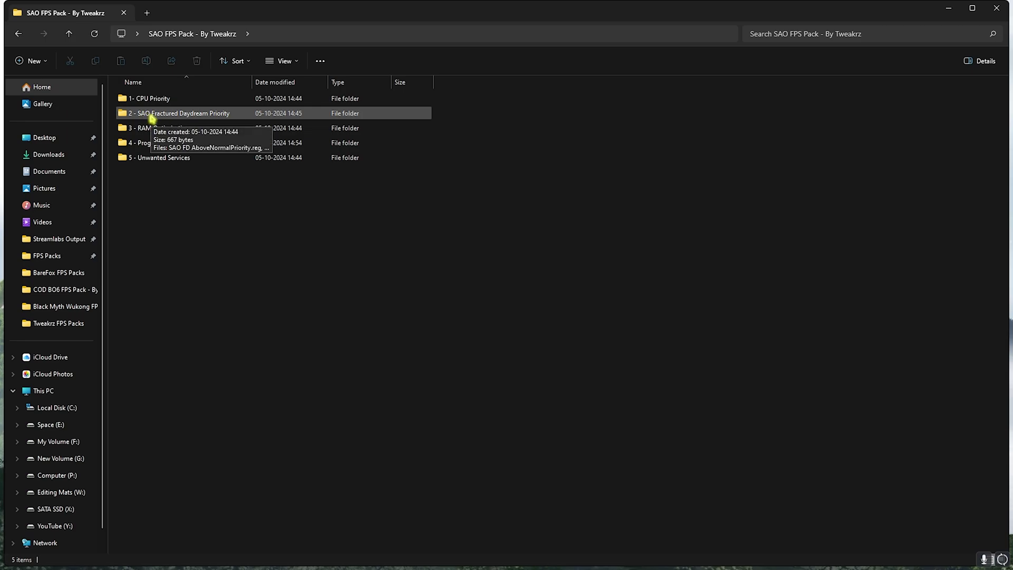
# Look over the three game priority .reg files in 2 - SAO Fractured Daydream Priority.
pyautogui.doubleClick(152, 119)
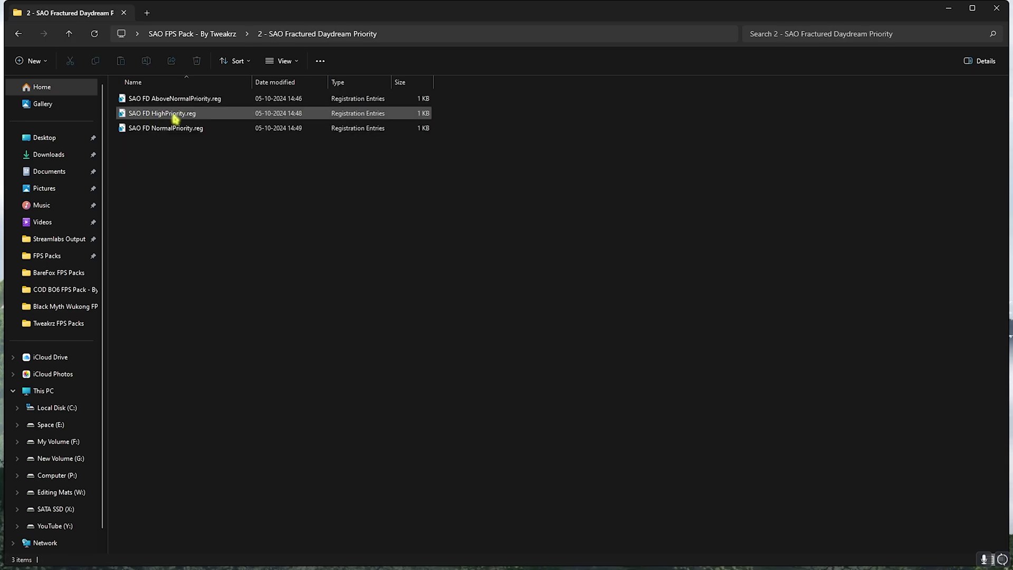
pyautogui.moveTo(195, 161)
pyautogui.mouseDown()
pyautogui.moveTo(188, 103)
pyautogui.moveTo(186, 151)
pyautogui.mouseUp()
pyautogui.click(450, 125)
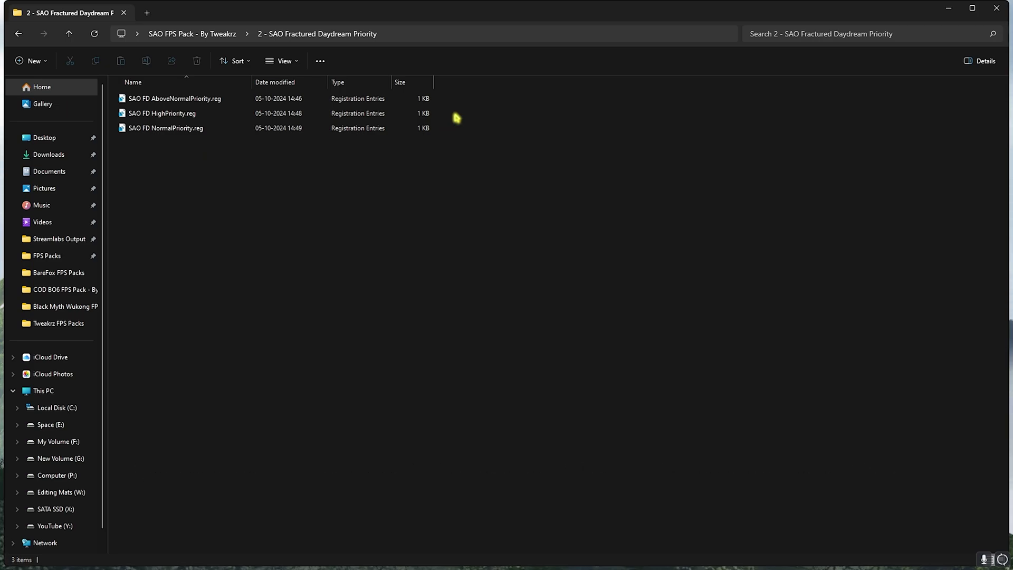
pyautogui.moveTo(457, 118); pyautogui.dragTo(425, 100)
pyautogui.click(455, 175)
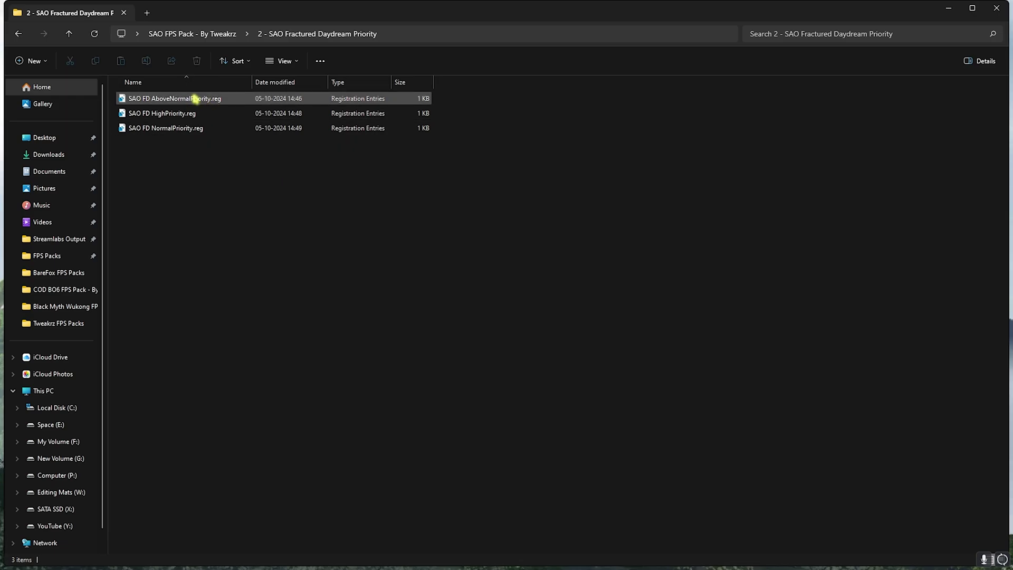
pyautogui.click(192, 34)
# Review the 15 RAM Optimization .reg files, picking 32GB Ram.reg, then open 4 - Programs.
pyautogui.doubleClick(168, 128)
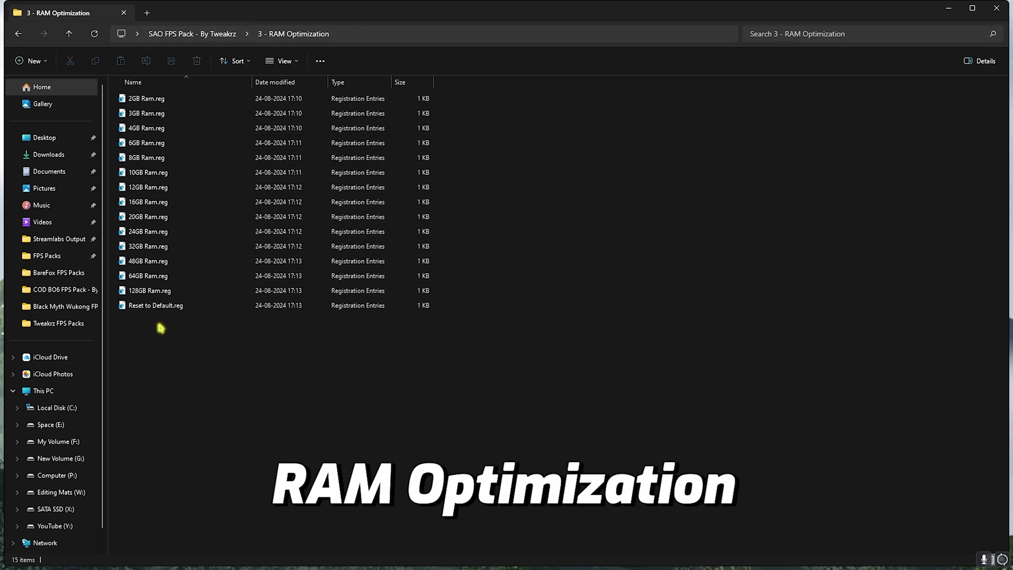
pyautogui.moveTo(168, 362); pyautogui.dragTo(165, 100)
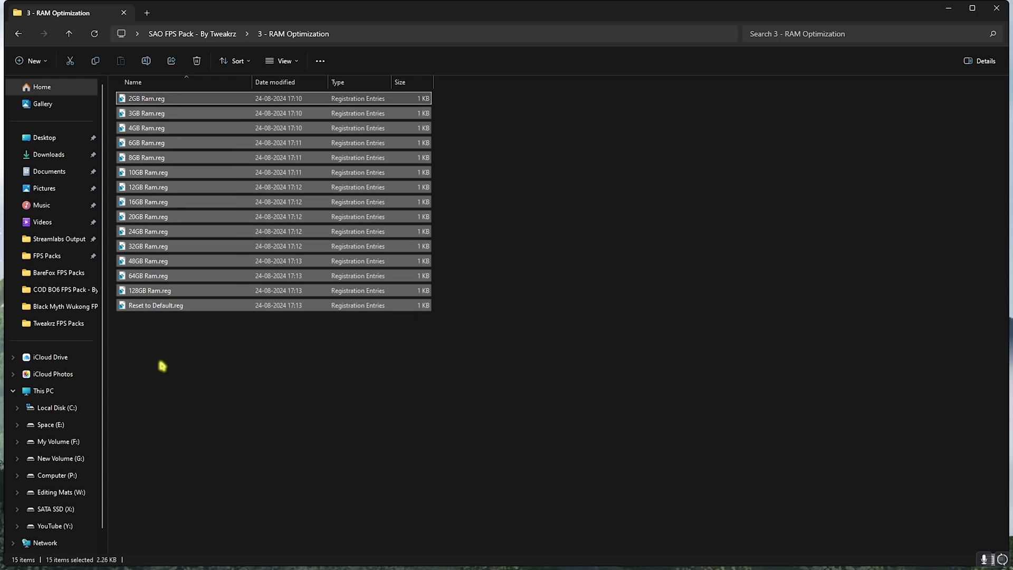
pyautogui.click(137, 246)
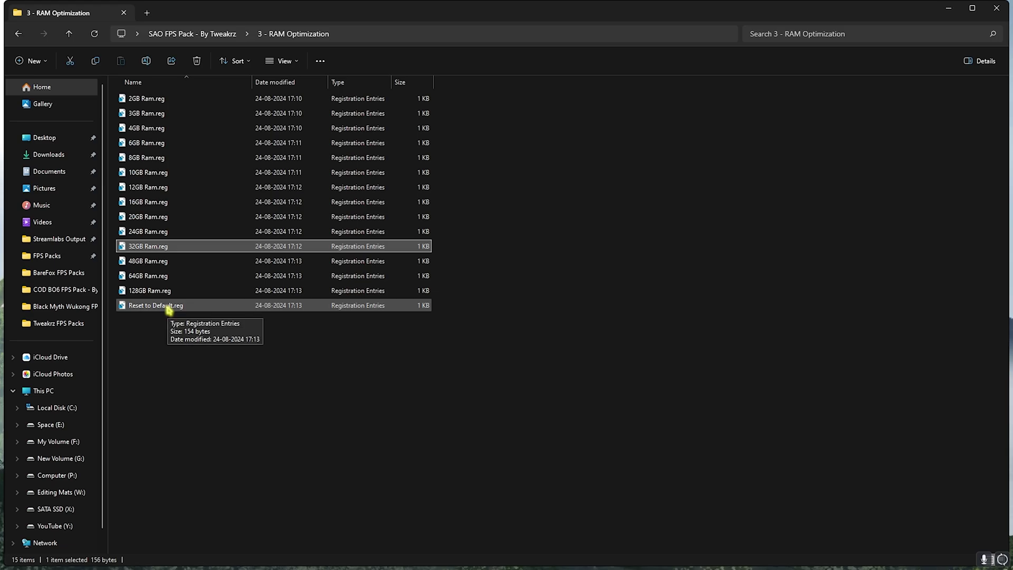
pyautogui.click(170, 36)
pyautogui.doubleClick(154, 143)
# Run Cache Cleaner.bat as administrator to clear the Windows event logs, then minimize its console.
pyautogui.moveTo(162, 175)
pyautogui.mouseDown()
pyautogui.moveTo(168, 102)
pyautogui.moveTo(162, 128)
pyautogui.moveTo(179, 179)
pyautogui.mouseUp()
pyautogui.click(158, 102)
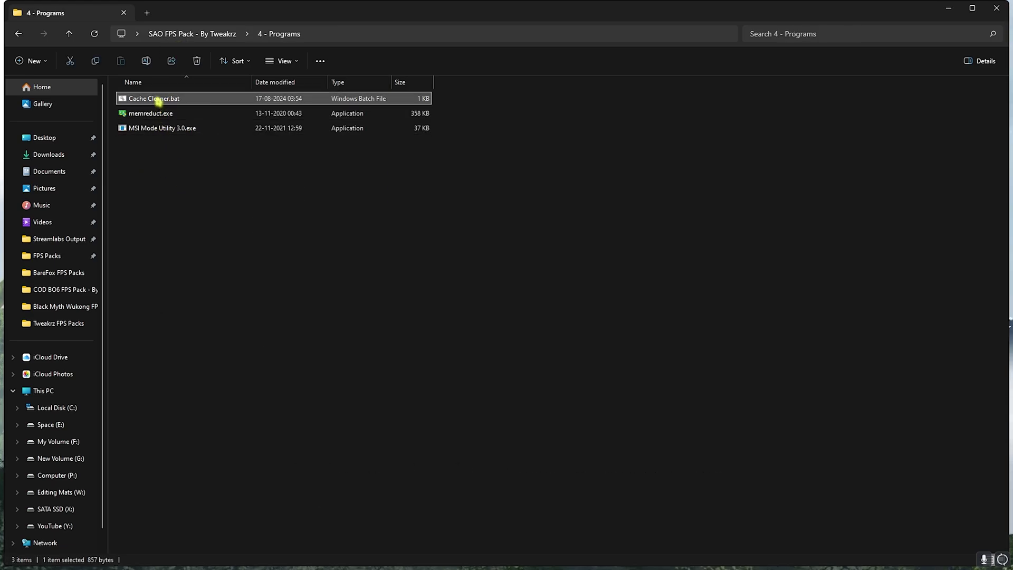
pyautogui.rightClick(158, 102)
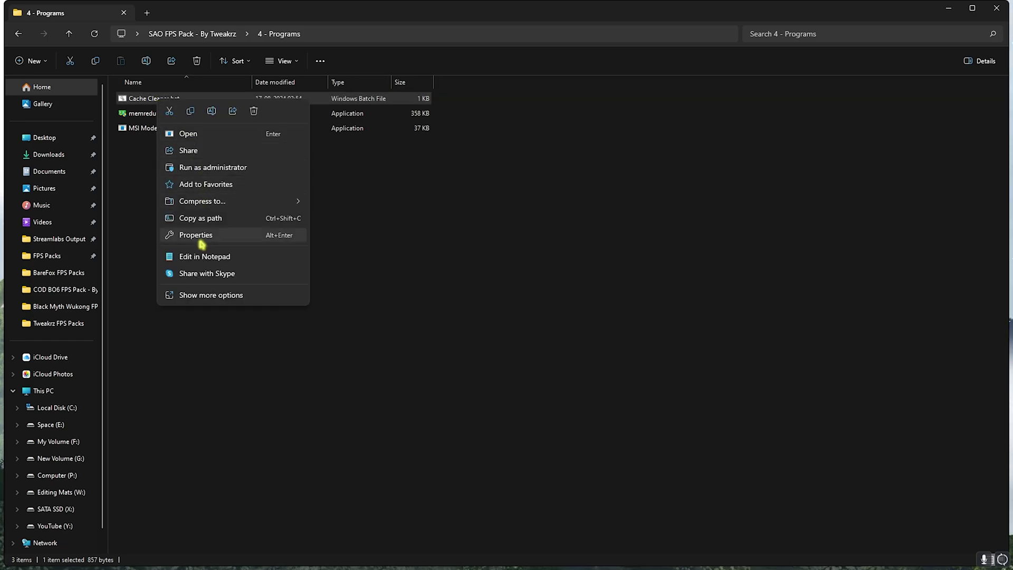
pyautogui.click(207, 167)
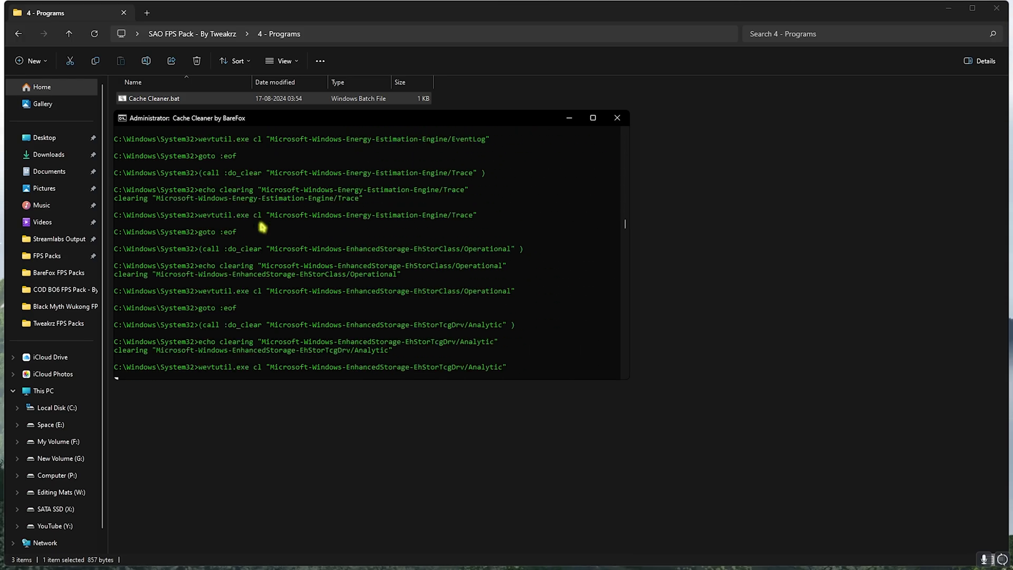
pyautogui.click(573, 117)
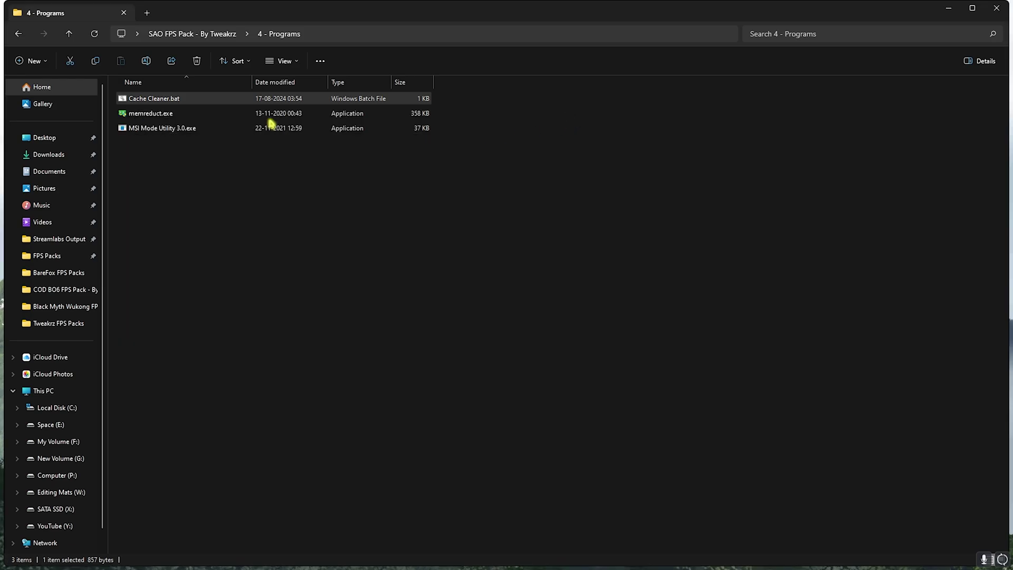
pyautogui.click(162, 117)
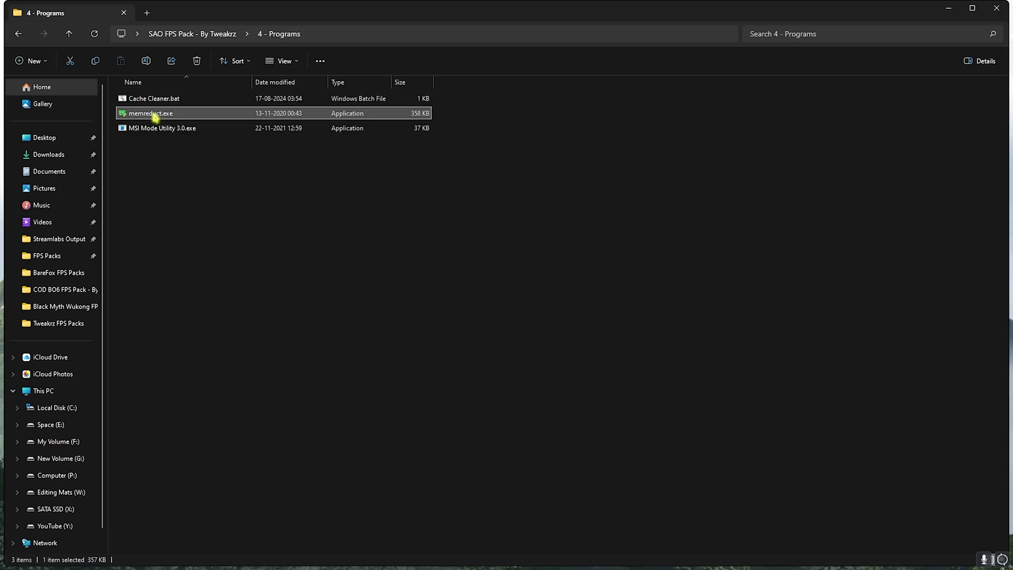
# Clean memory with Mem Reduct as administrator (37% down to about 20%), then close it and Task Manager.
pyautogui.rightClick(156, 117)
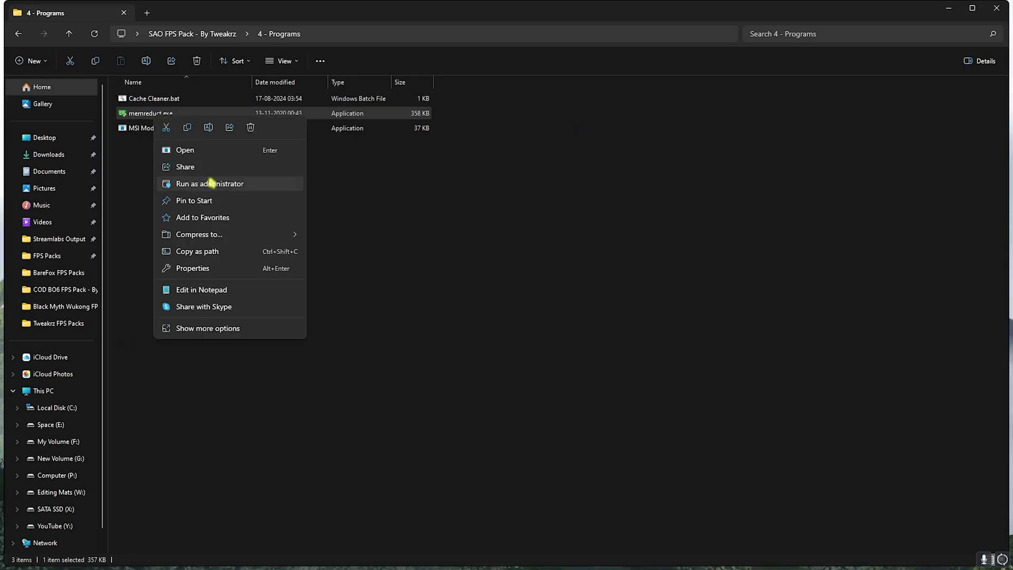
pyautogui.click(211, 183)
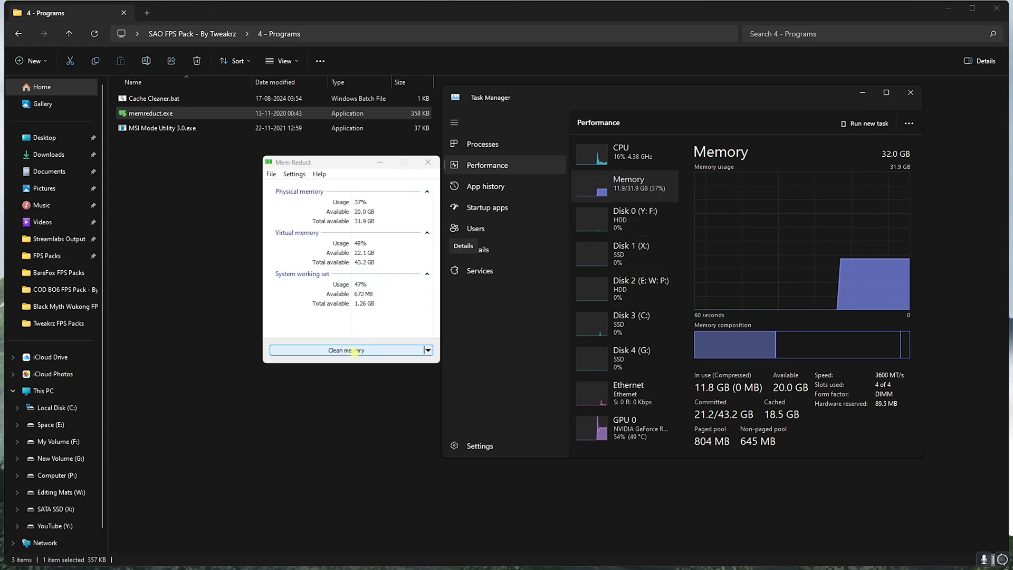
pyautogui.click(354, 350)
pyautogui.click(385, 280)
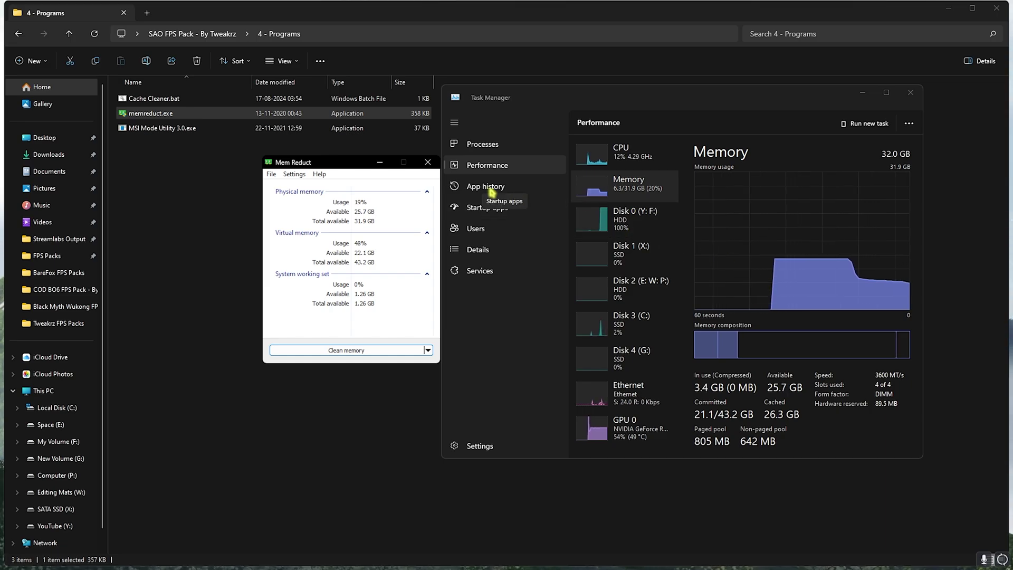
pyautogui.click(427, 162)
pyautogui.click(910, 93)
pyautogui.click(260, 169)
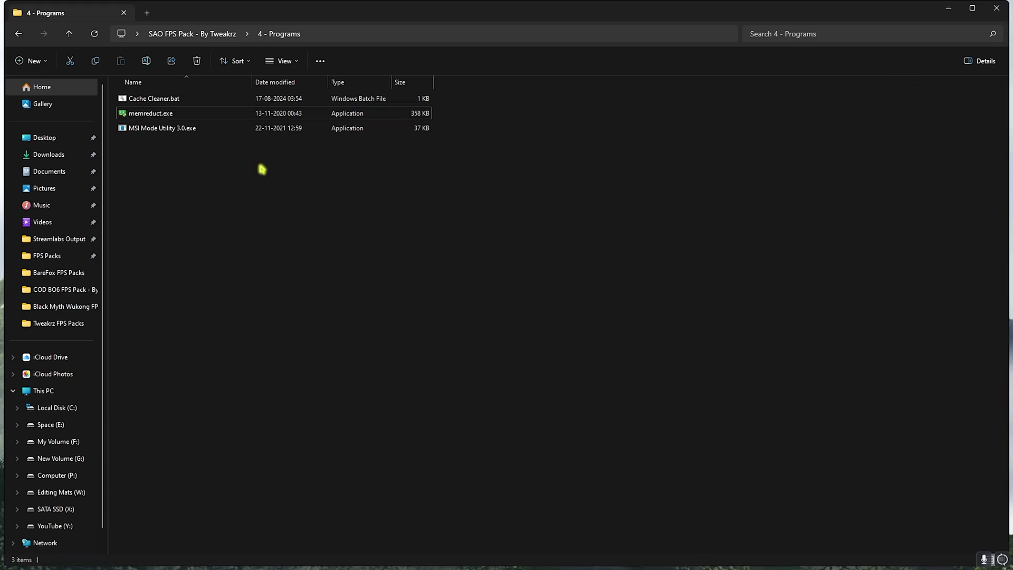
# Run MSI Mode Utility as administrator, check the GeForce RTX 2070 SUPER entry, and close it.
pyautogui.rightClick(173, 132)
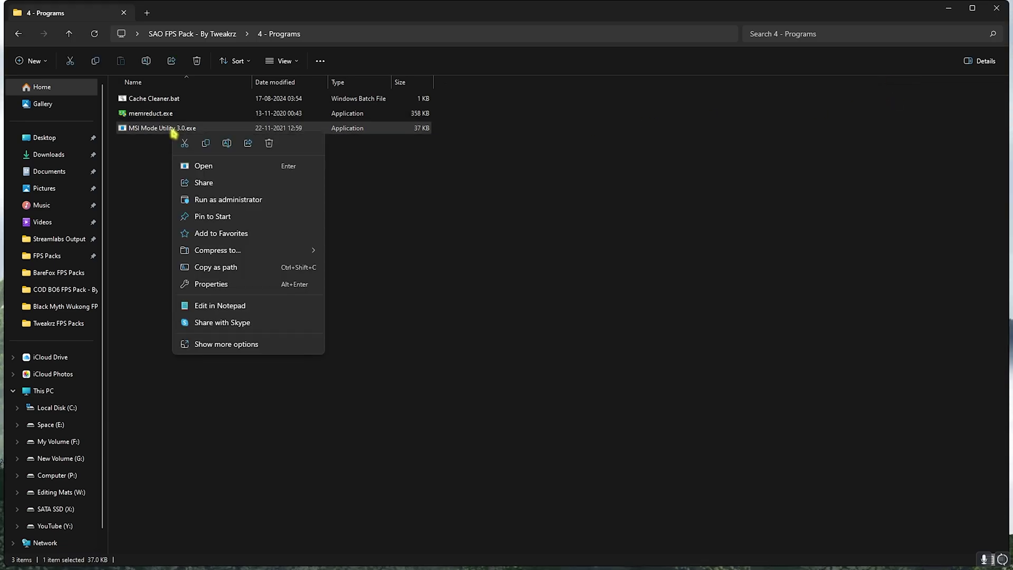
pyautogui.click(205, 199)
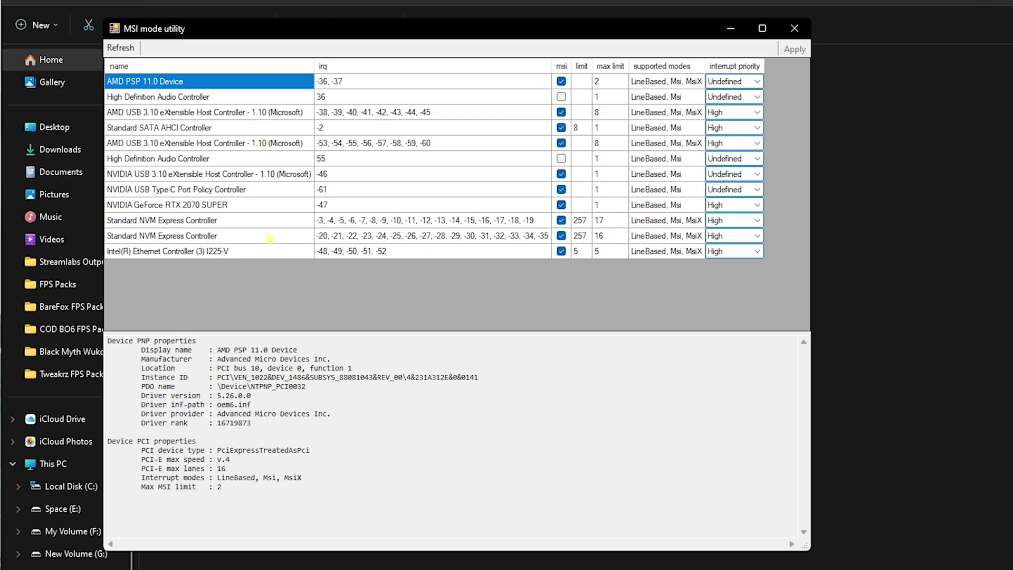
pyautogui.click(202, 206)
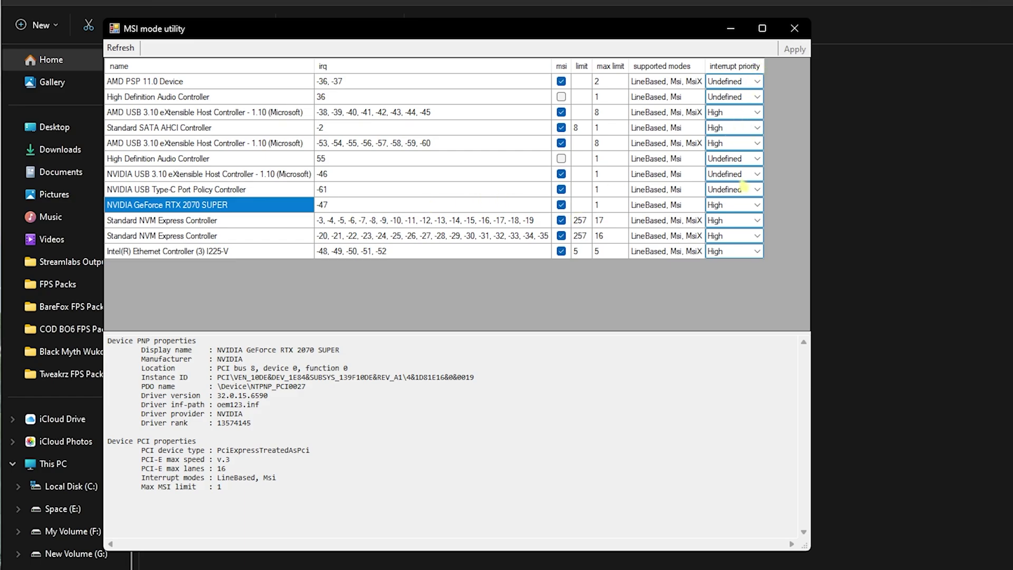
pyautogui.click(794, 29)
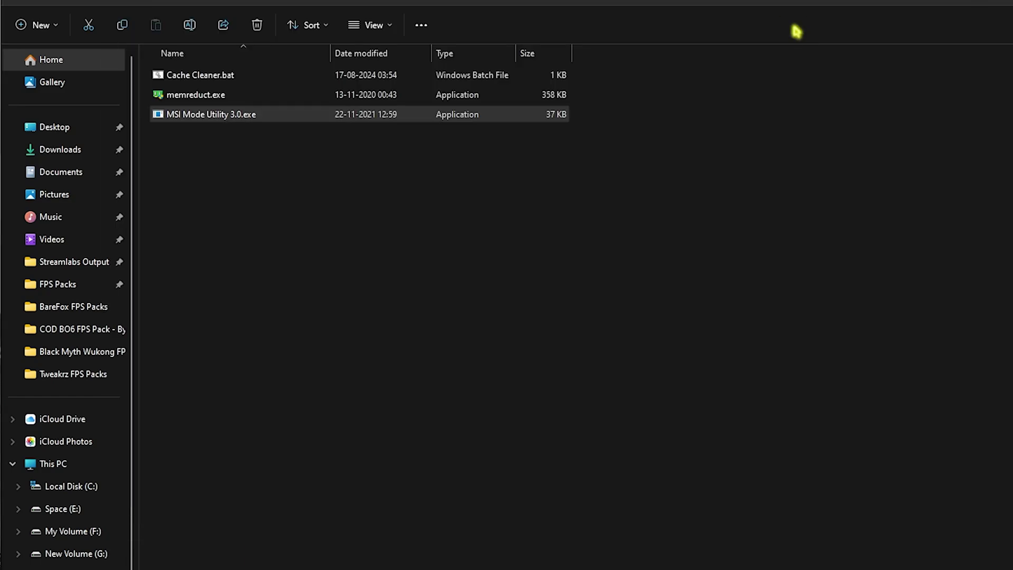
pyautogui.click(606, 275)
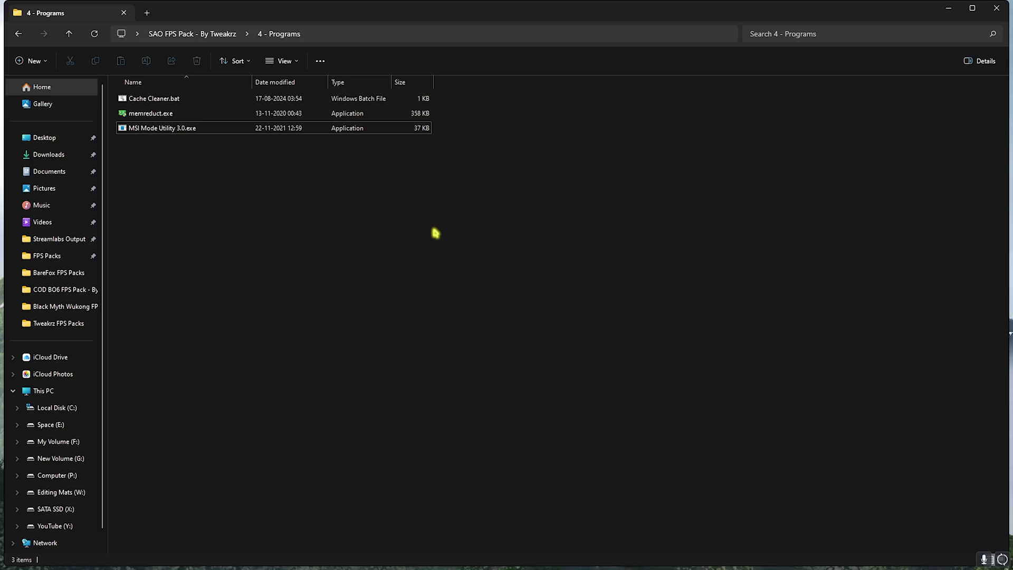
pyautogui.click(203, 34)
# Open 5 - Unwanted Services and select its nine registry tweaks, including Disable Bluetooth Services.reg.
pyautogui.doubleClick(176, 159)
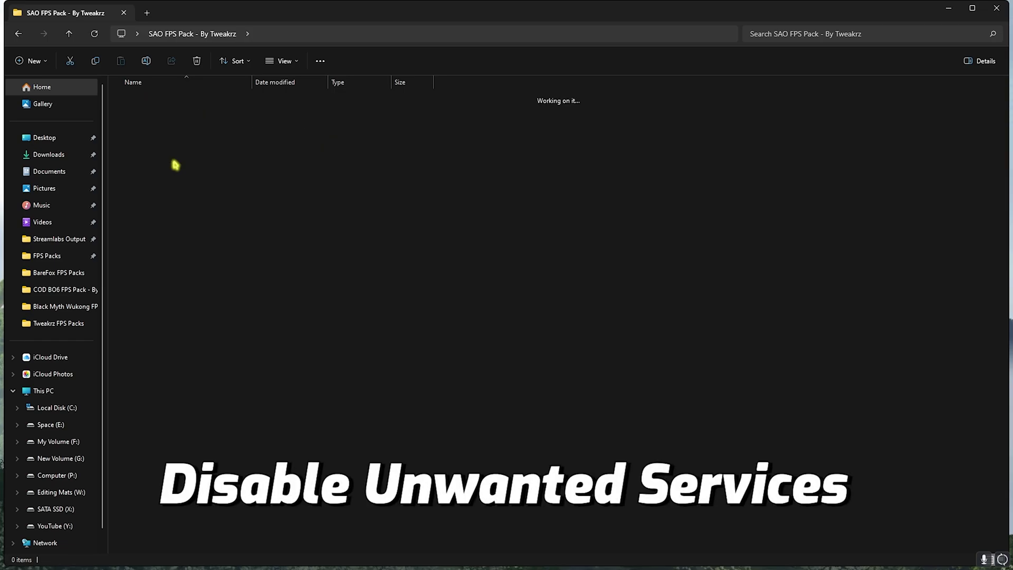
pyautogui.moveTo(219, 322); pyautogui.dragTo(187, 118)
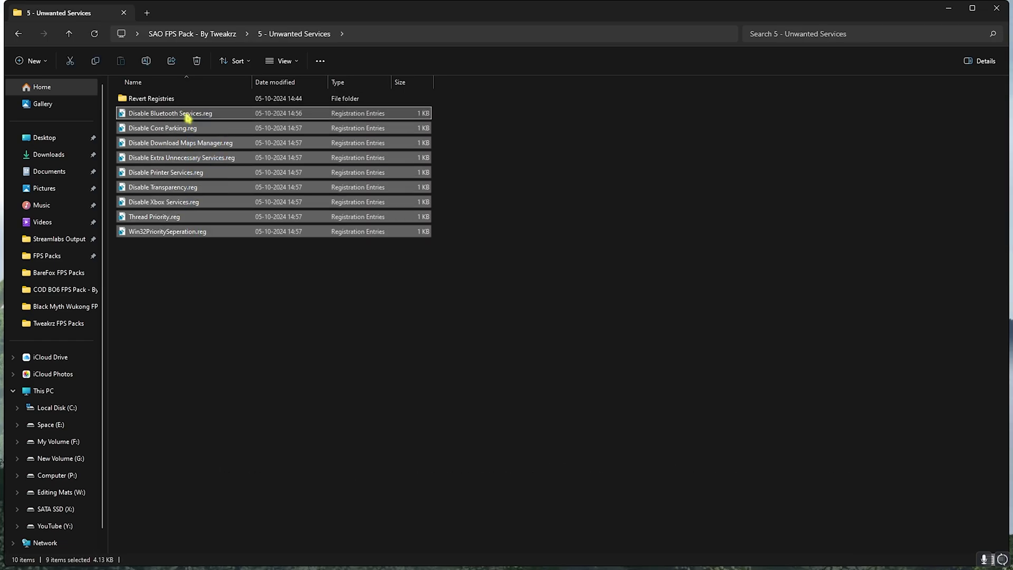
pyautogui.moveTo(229, 289); pyautogui.dragTo(184, 114)
pyautogui.click(184, 113)
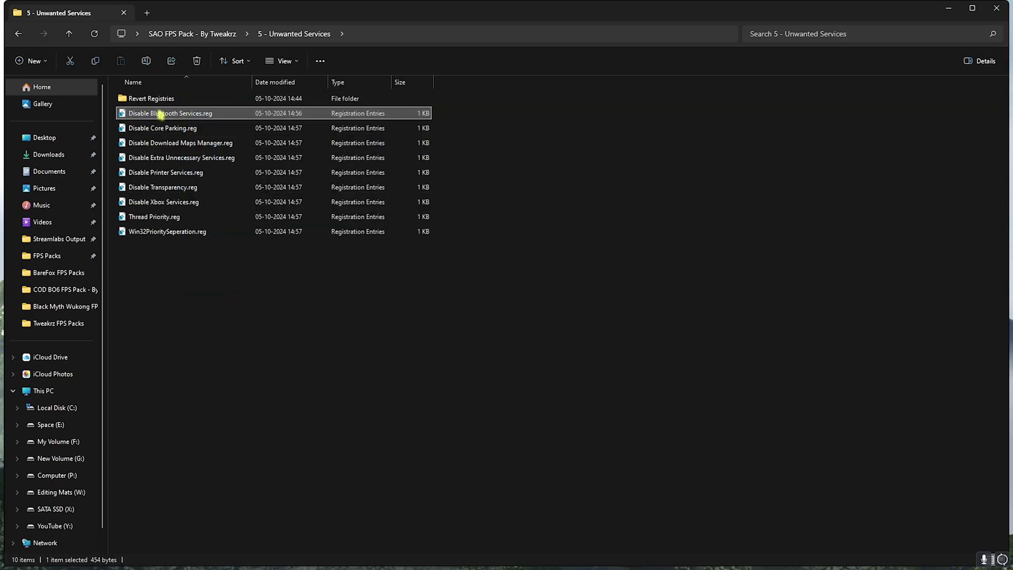
pyautogui.moveTo(204, 276); pyautogui.dragTo(173, 132)
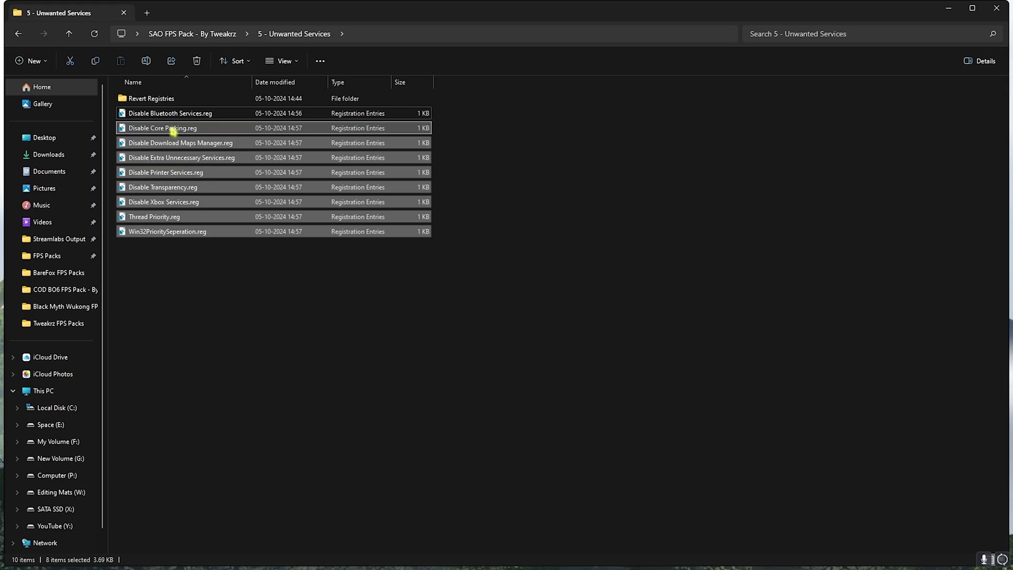
pyautogui.click(199, 276)
pyautogui.moveTo(199, 276); pyautogui.dragTo(151, 100)
# Select the six Enable files in Revert Registries, then close File Explorer.
pyautogui.click(147, 101)
pyautogui.doubleClick(148, 102)
pyautogui.moveTo(213, 232); pyautogui.dragTo(194, 132)
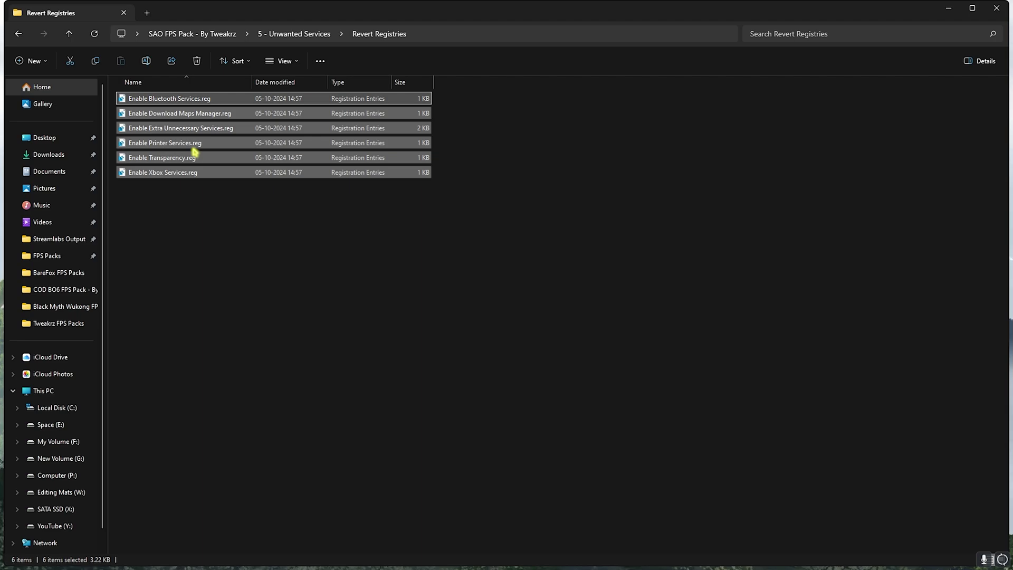
pyautogui.click(996, 8)
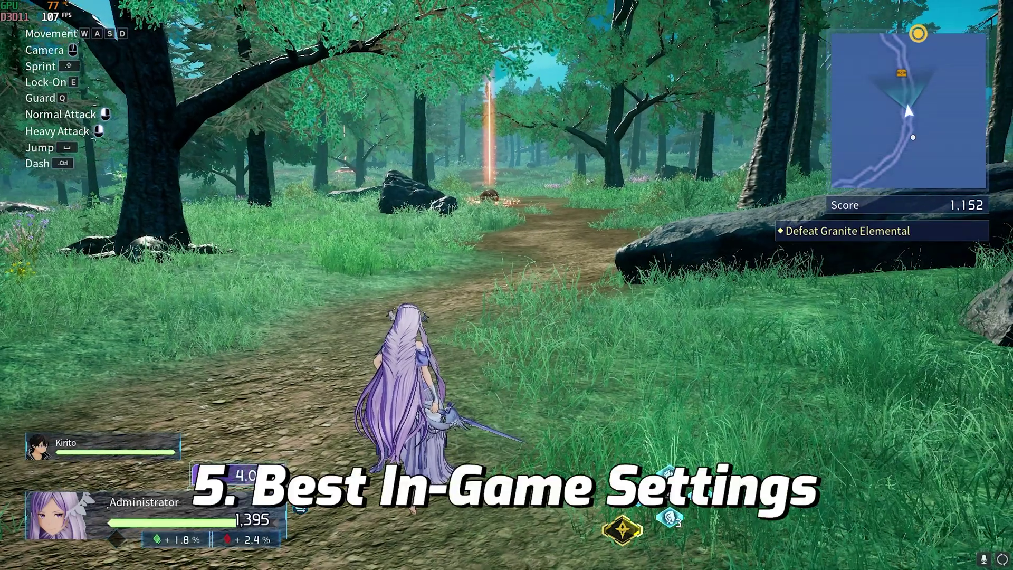
# Pause the game and lower Resolution Scaling from 95 to 85 in the Graphics options.
pyautogui.press('Escape')
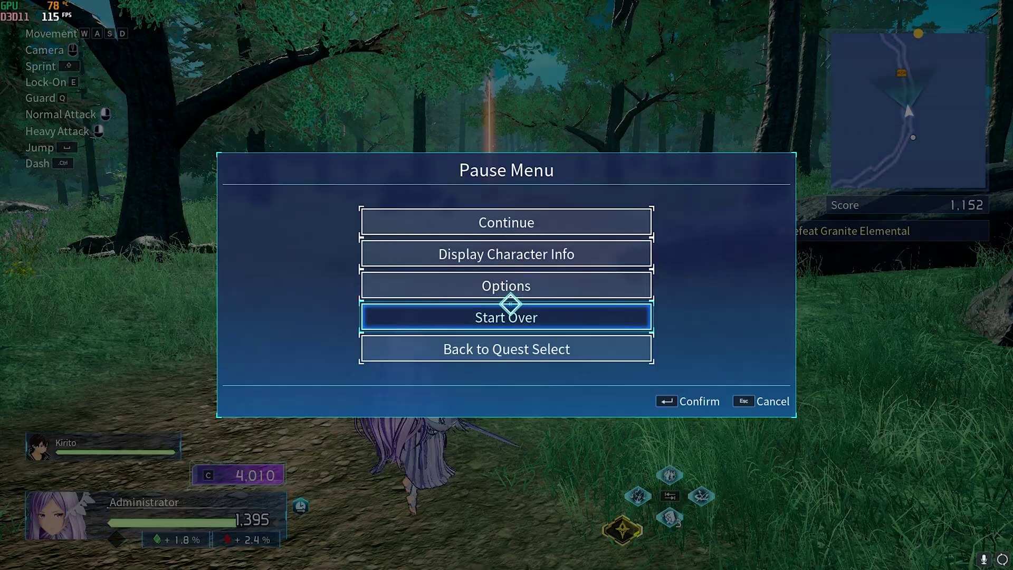
pyautogui.click(509, 296)
pyautogui.click(519, 61)
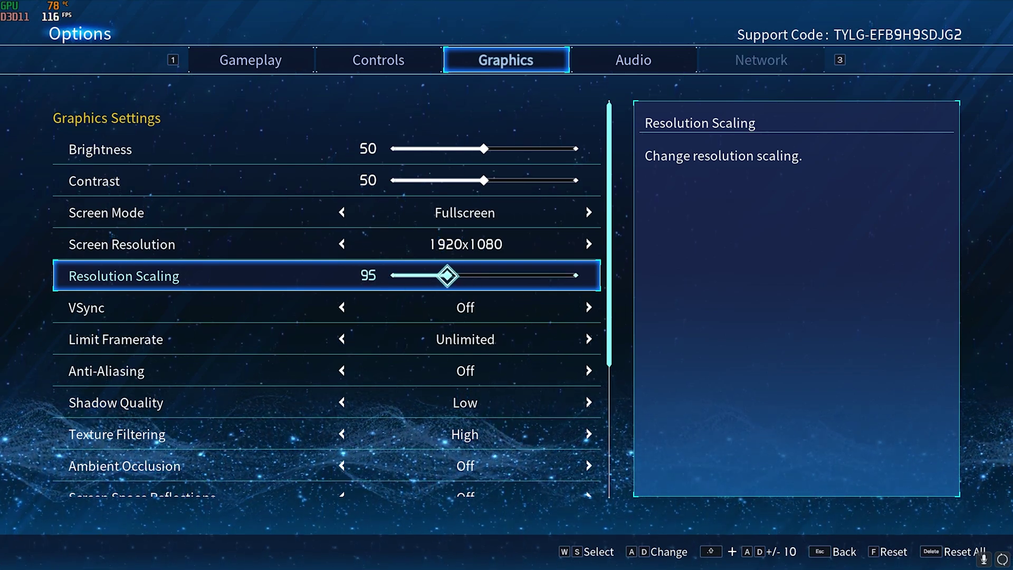
pyautogui.moveTo(447, 275); pyautogui.dragTo(435, 275)
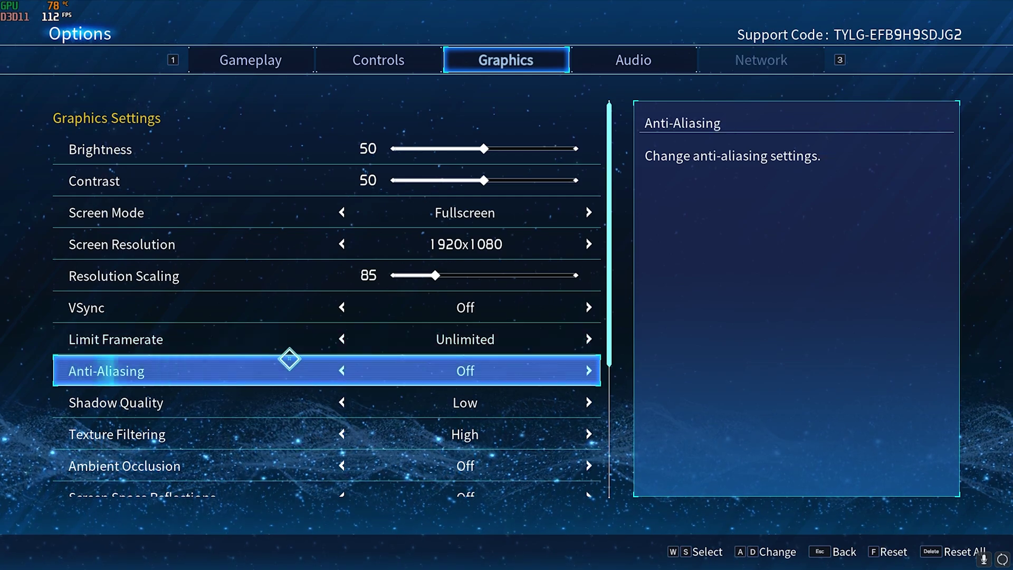
# Scroll through the remaining graphics settings and leave Options, bringing up the save-changes prompt.
pyautogui.scroll(-1, 289, 359)
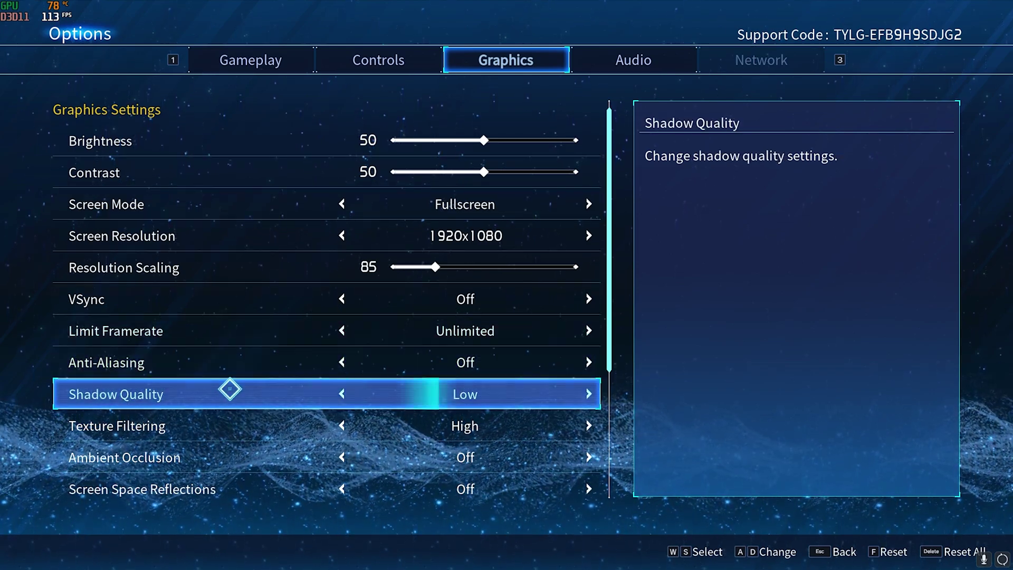
pyautogui.scroll(-1, 279, 389)
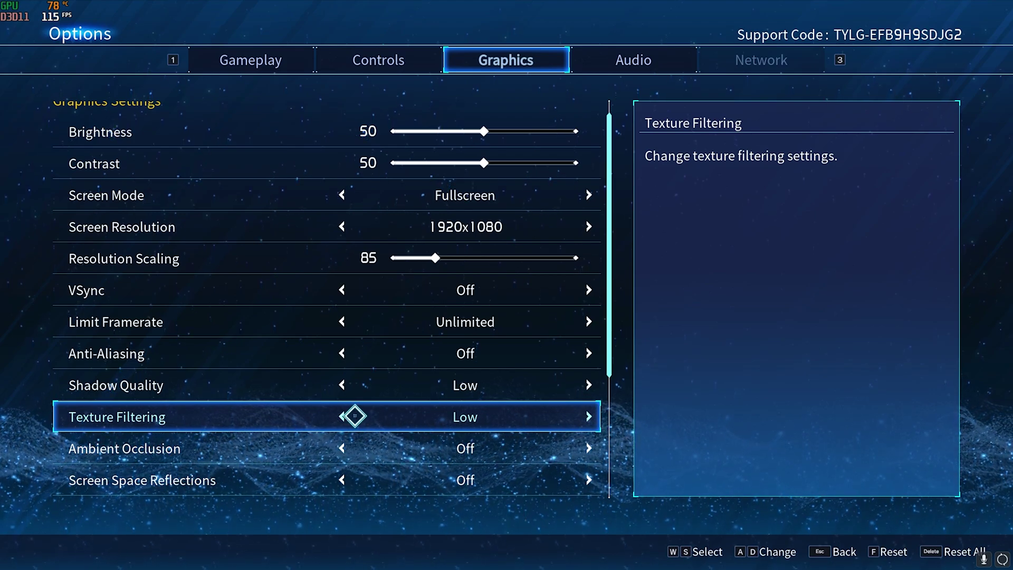
pyautogui.scroll(-4, 355, 416)
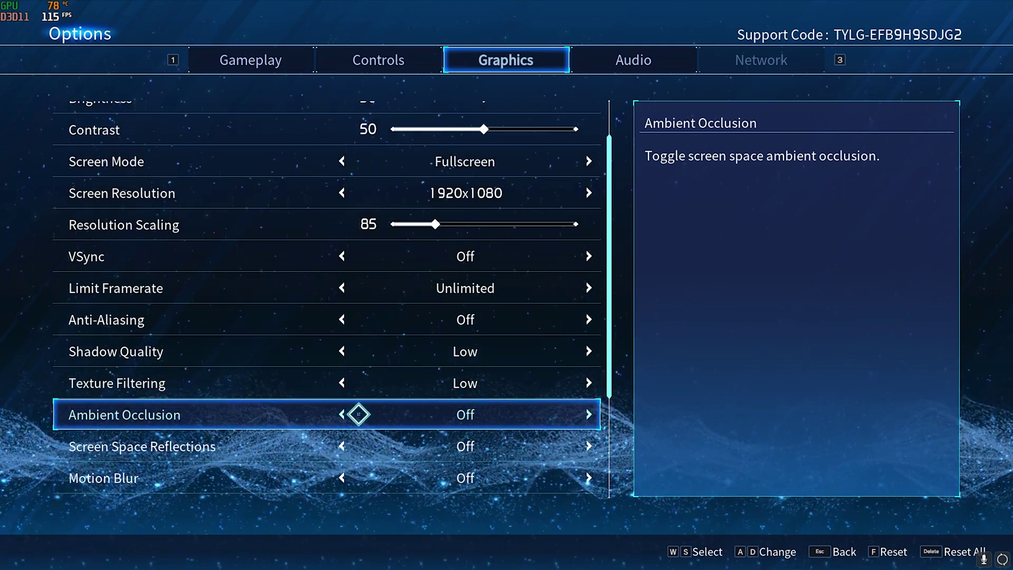
pyautogui.scroll(-1, 358, 414)
pyautogui.scroll(-2, 301, 430)
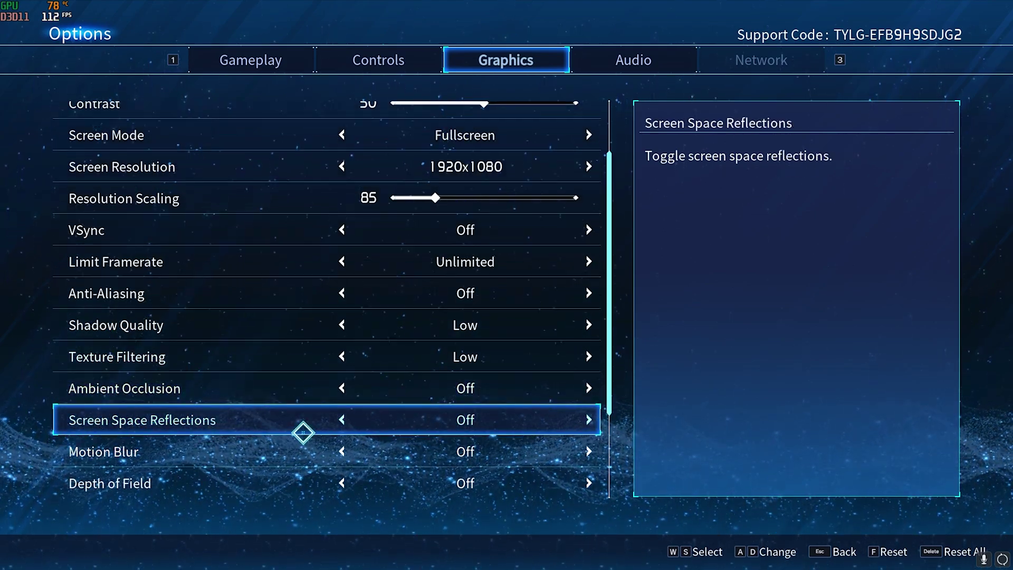
pyautogui.scroll(-7, 304, 433)
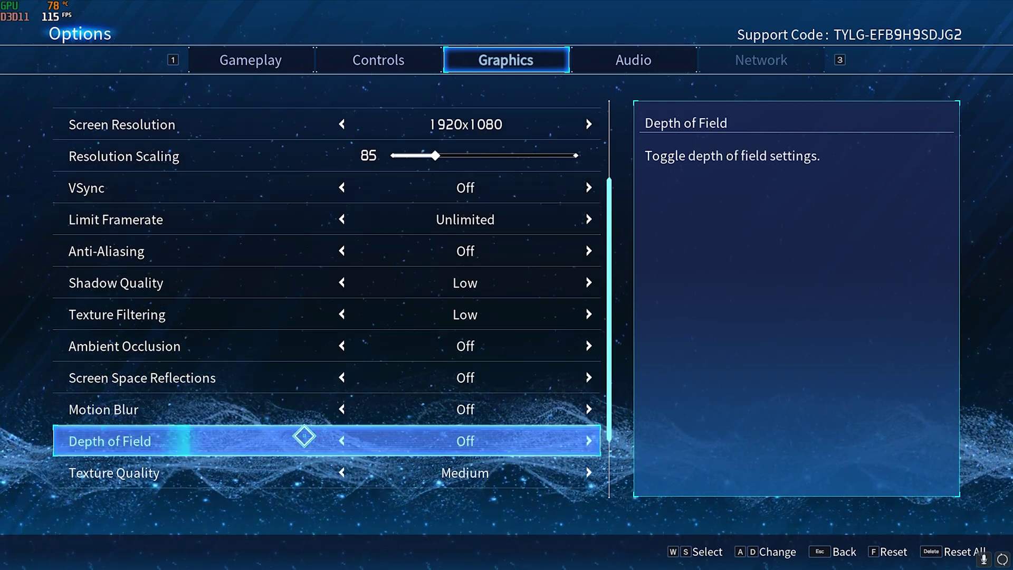
pyautogui.scroll(-3, 304, 436)
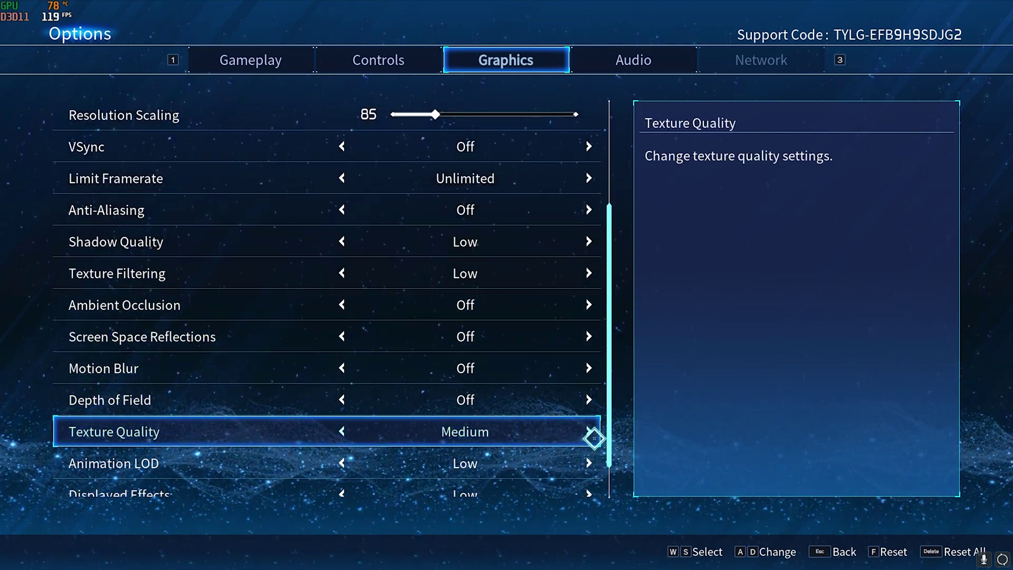
pyautogui.scroll(-4, 467, 428)
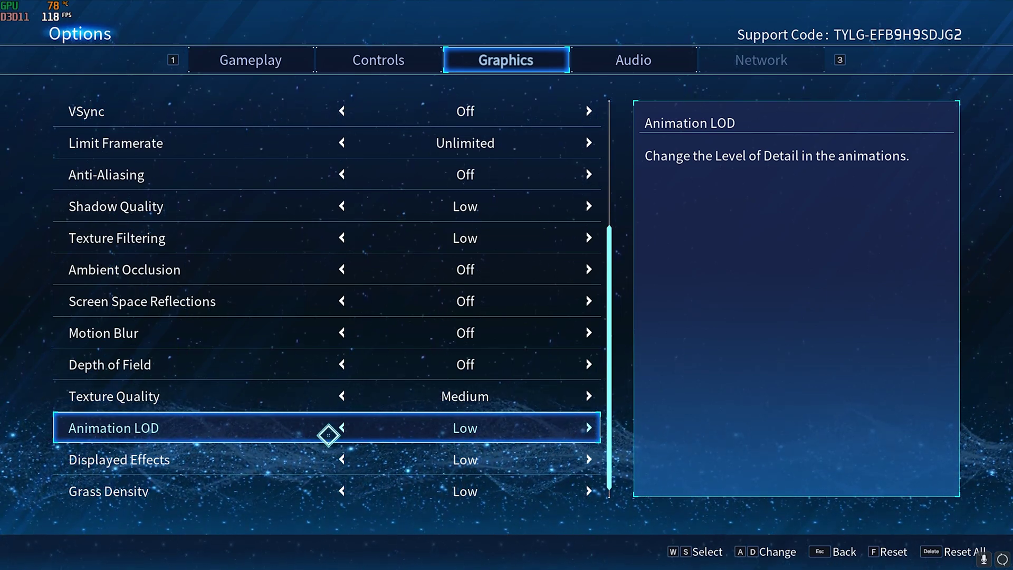
pyautogui.scroll(-1, 328, 435)
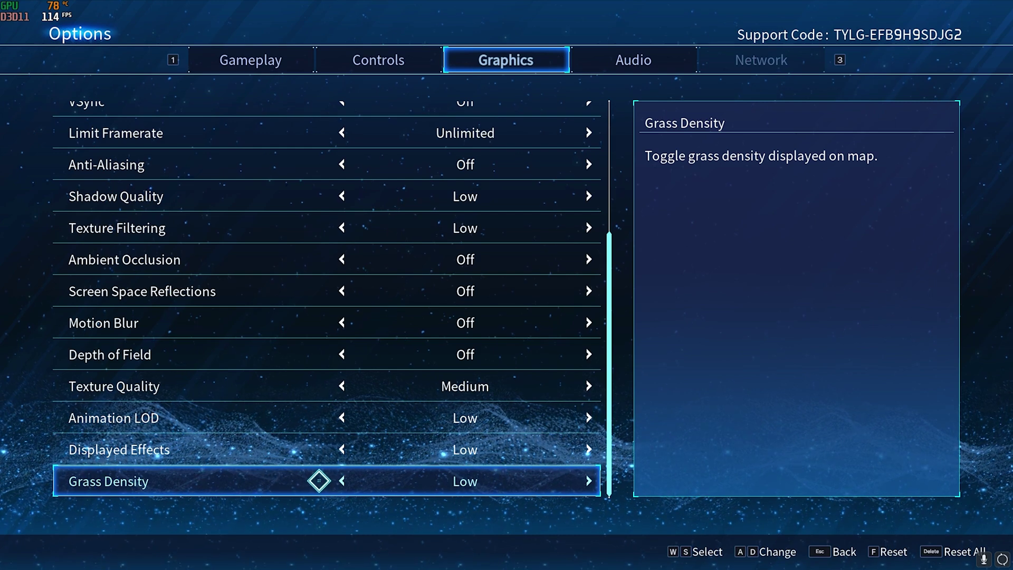
pyautogui.press('Escape')
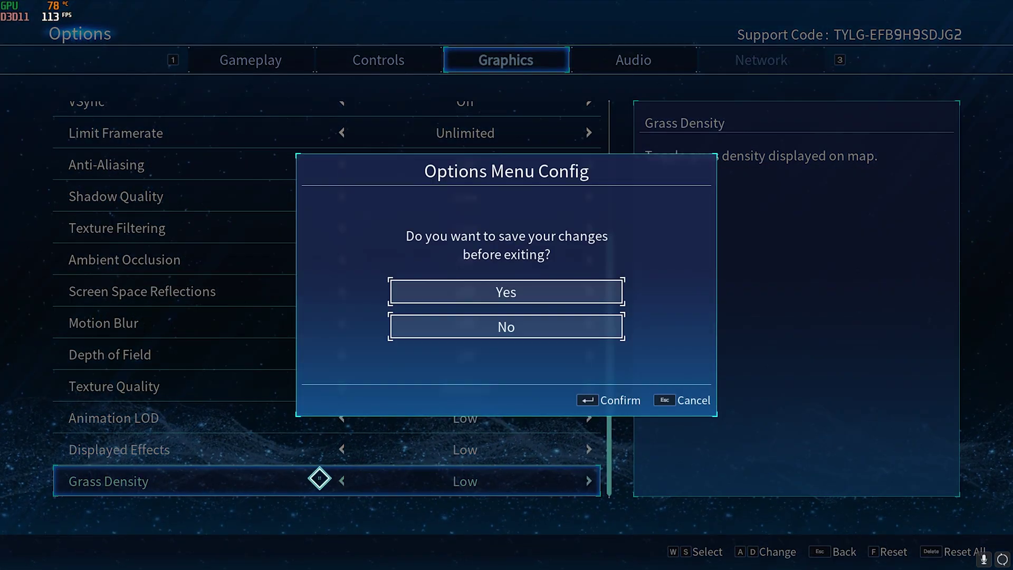
# Confirm saving the graphics changes, resume play, and run forward along the forest path toward the light beam.
pyautogui.click(531, 288)
pyautogui.press('Escape')
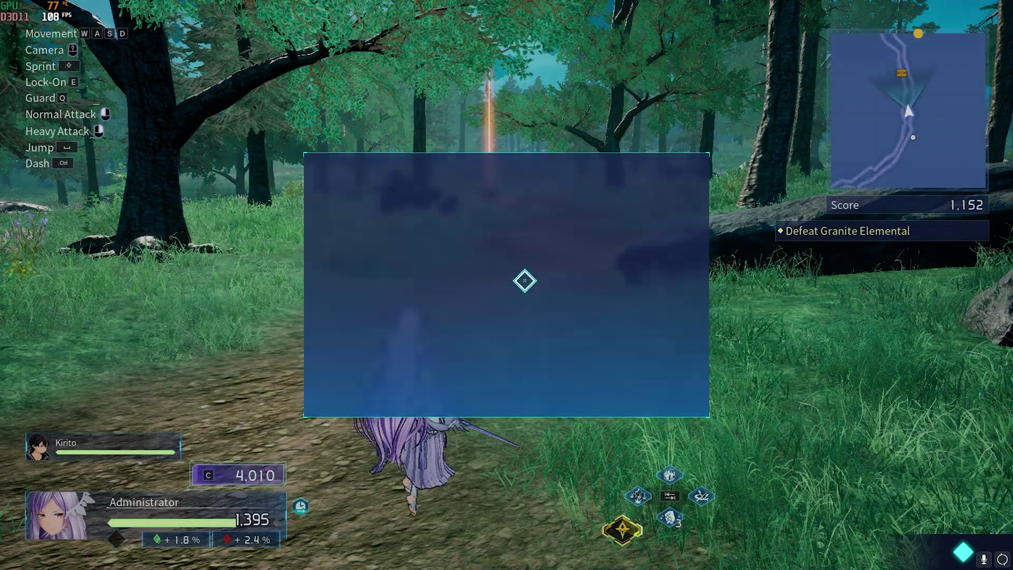
pyautogui.press('w')
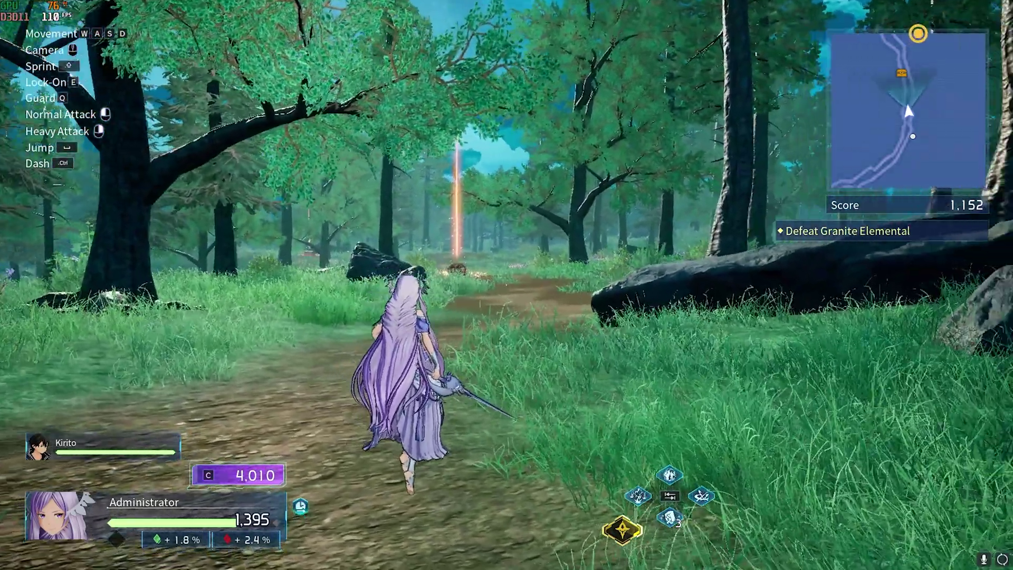
pyautogui.press('w')
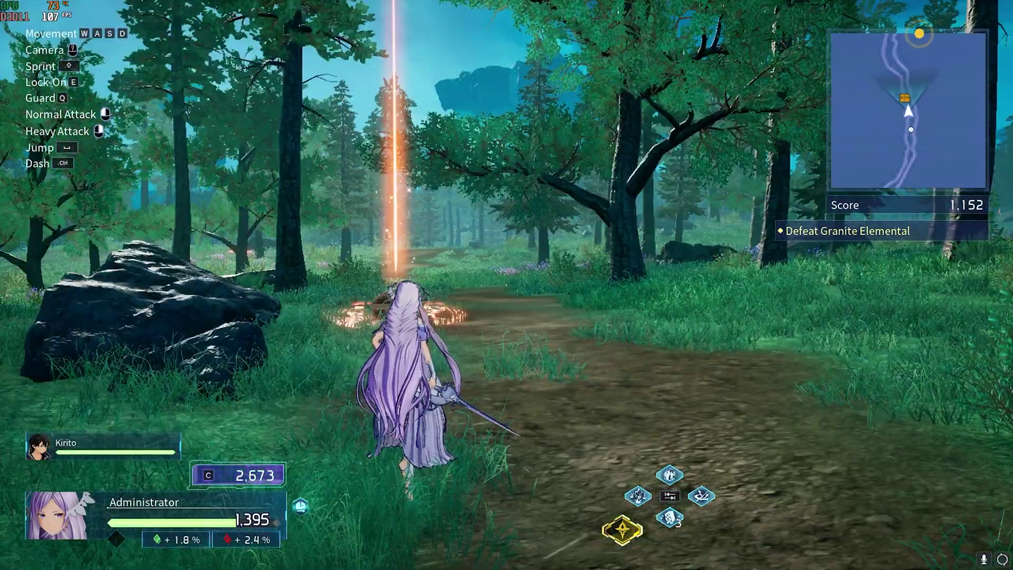
pyautogui.press('w')
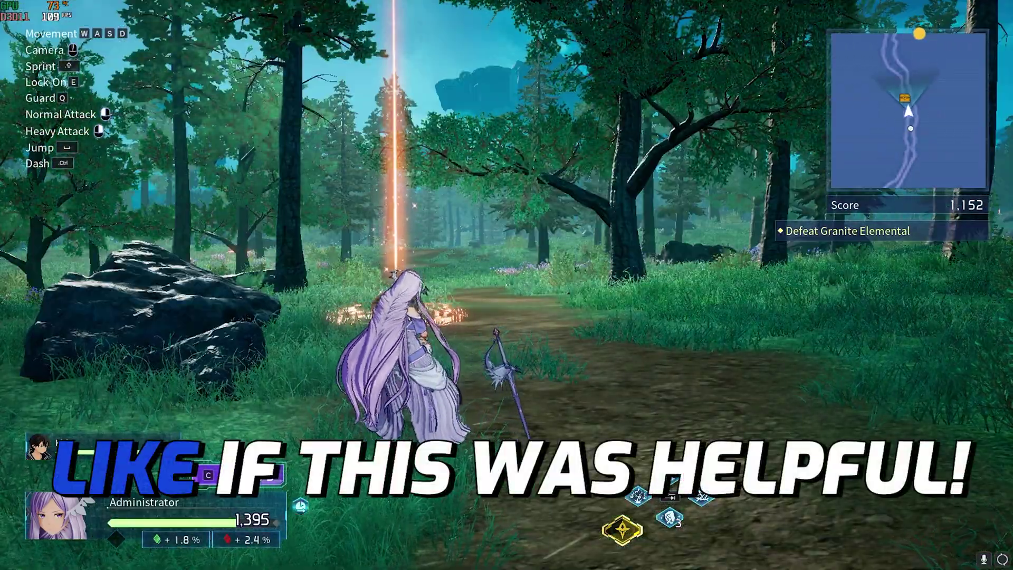